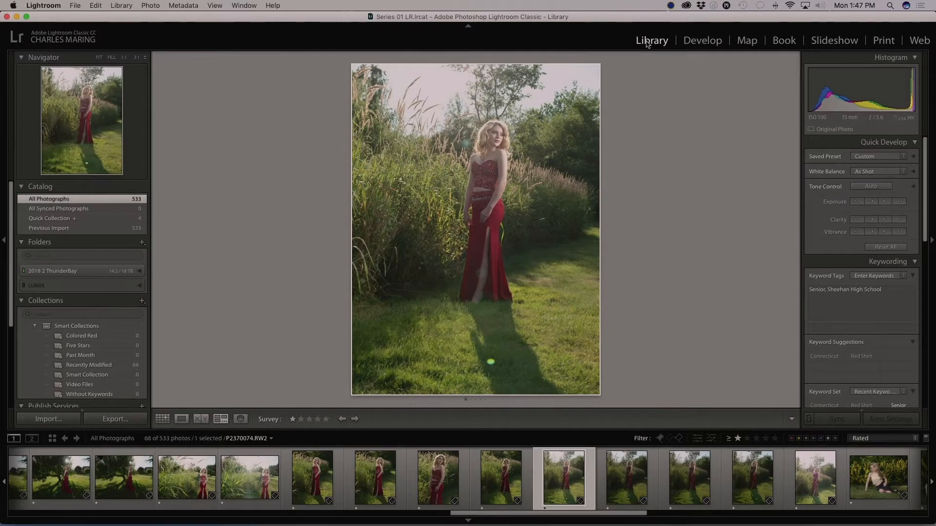
Step: Browse through the rated outdoor portraits one by one, from the red gown shots to the yellow-flower background shots
key(Right)
key(Right)
key(Right)
key(Right)
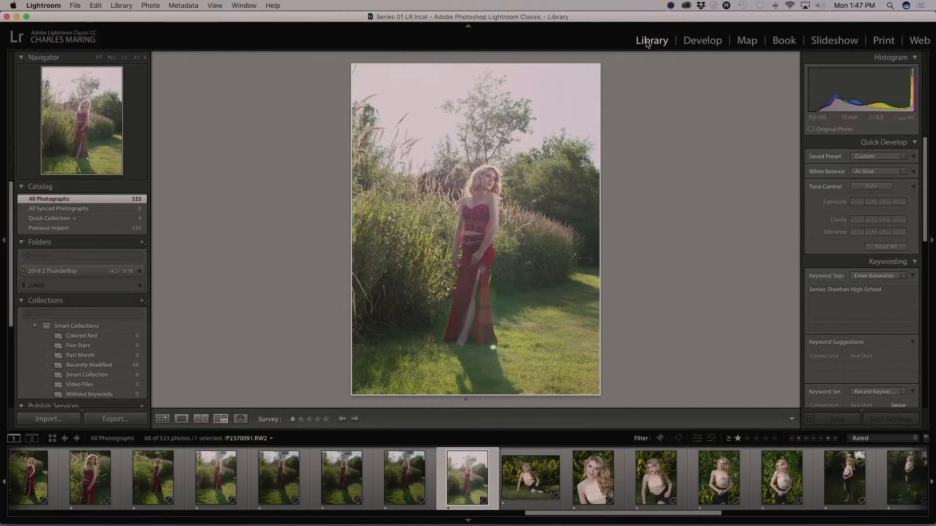
key(Right)
key(Right)
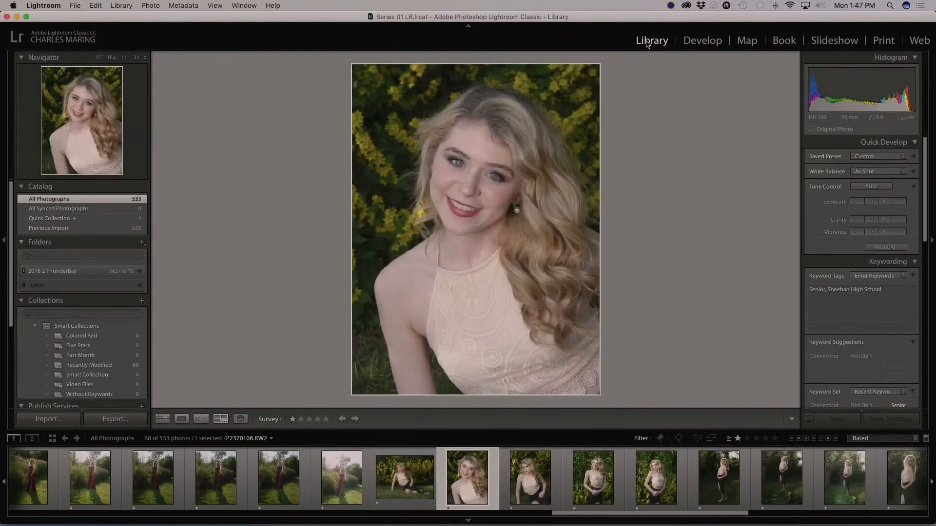
key(Right)
key(Right)
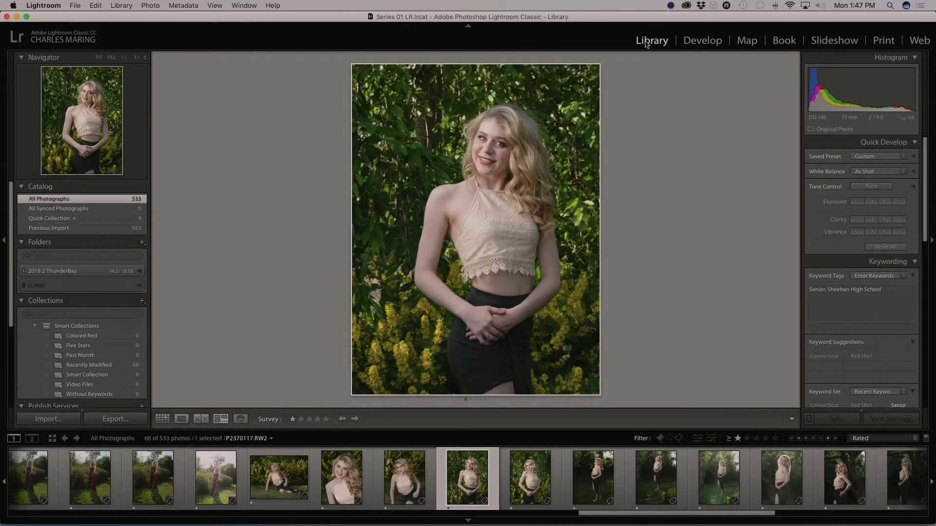
Step: Filter the filmstrip to unrated photos to check how many there are, and set the filter back to Rated
click(870, 439)
click(870, 444)
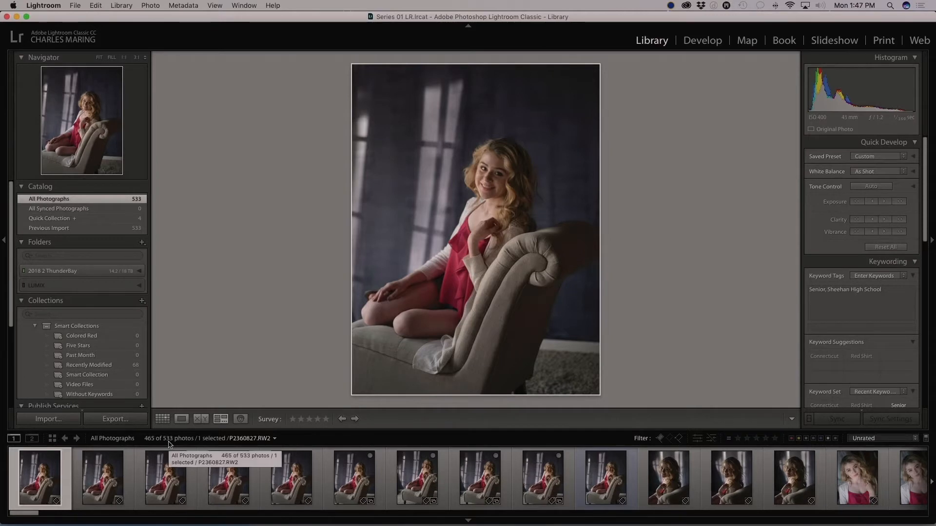
click(885, 438)
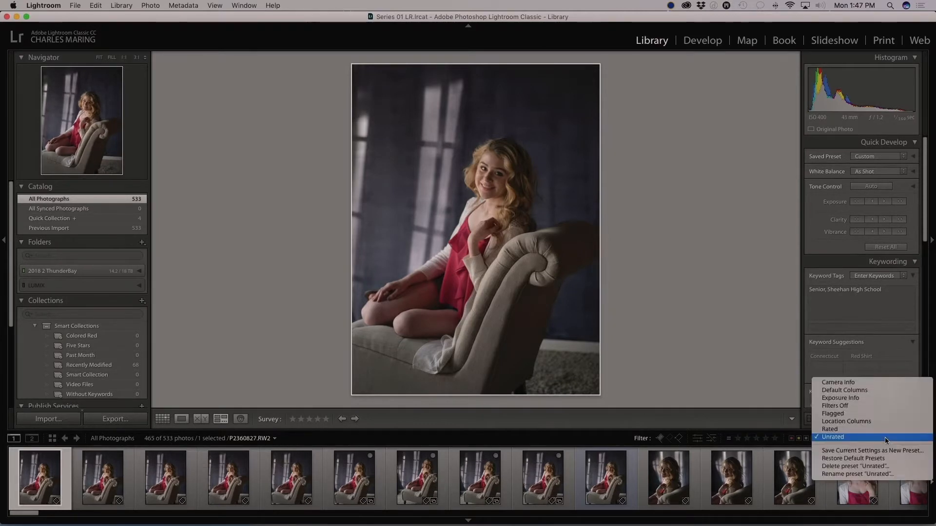
click(885, 429)
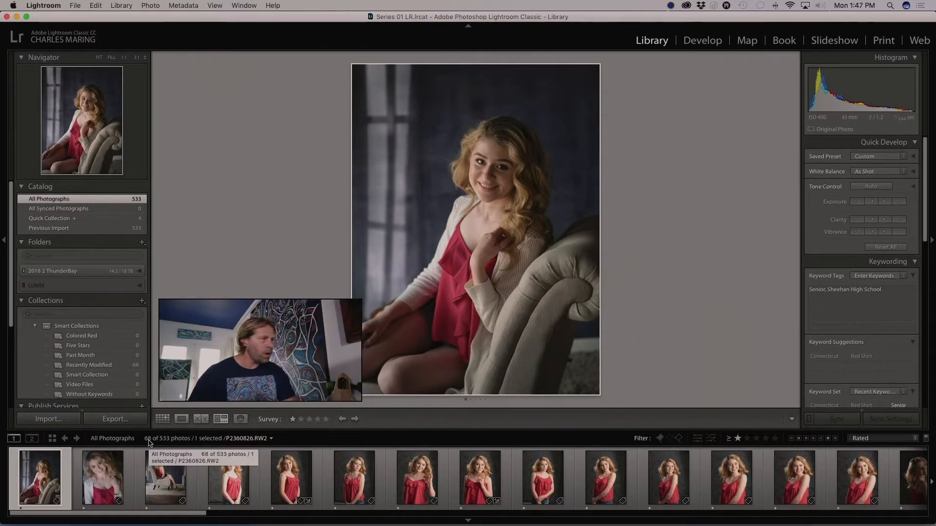
Step: Switch to the Develop module and look through the studio portraits in the red top, settling on P2360864.RW2 for editing
click(665, 488)
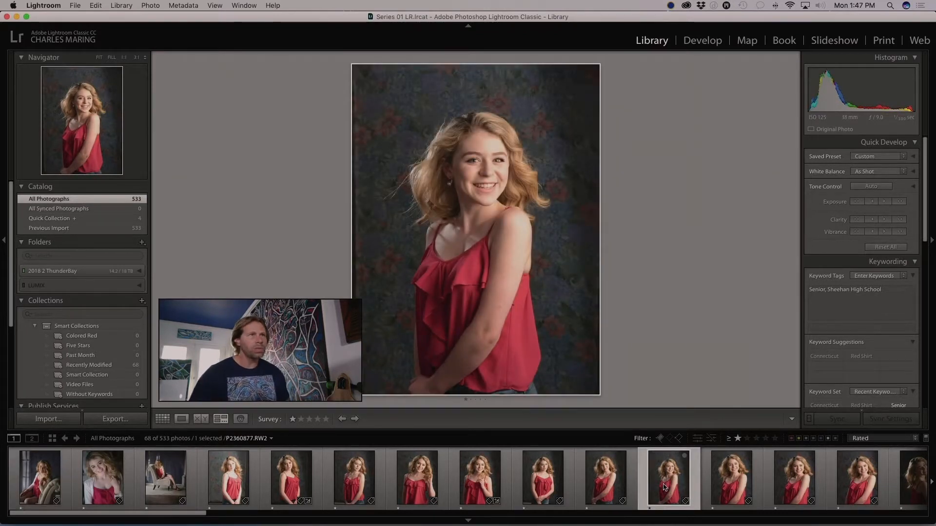
click(702, 40)
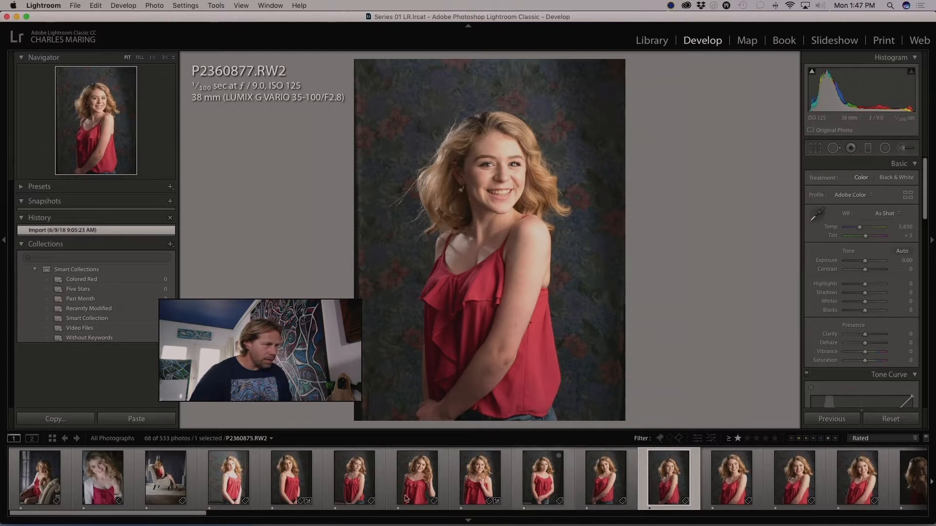
click(298, 486)
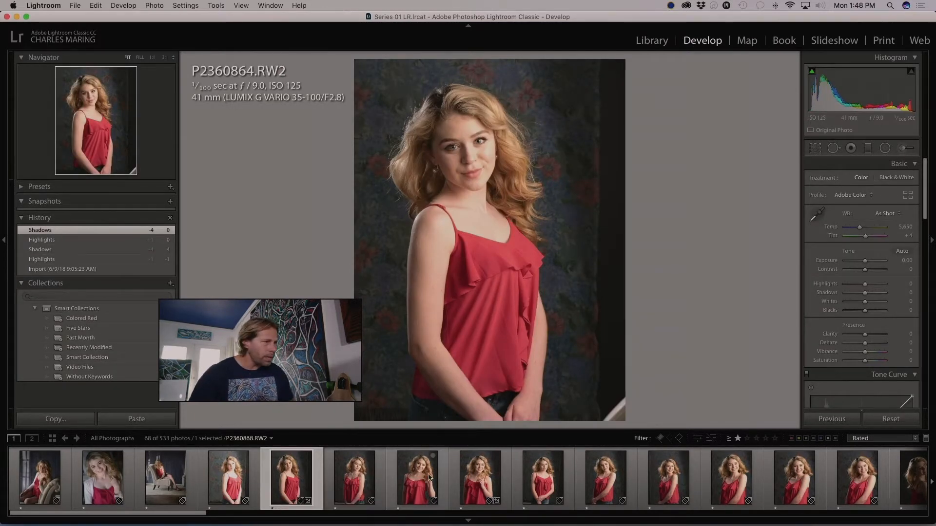
click(489, 480)
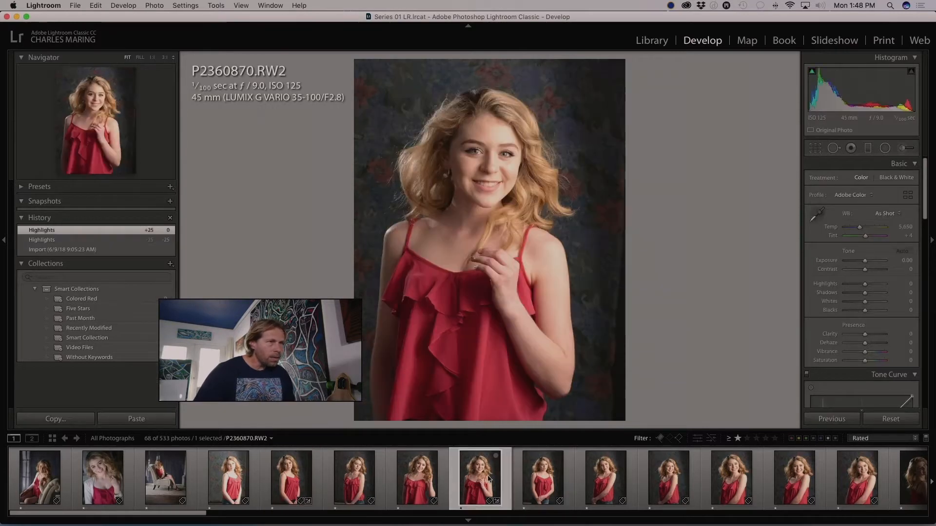
click(229, 480)
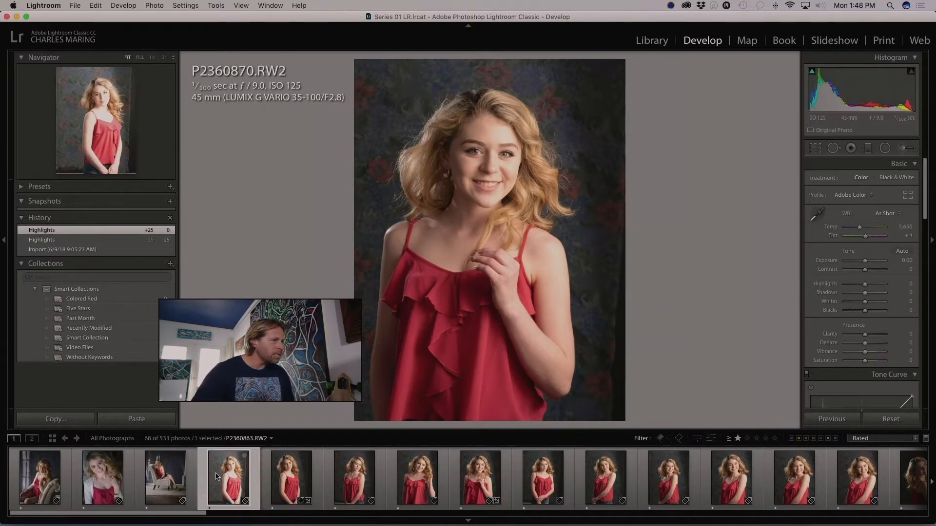
click(302, 489)
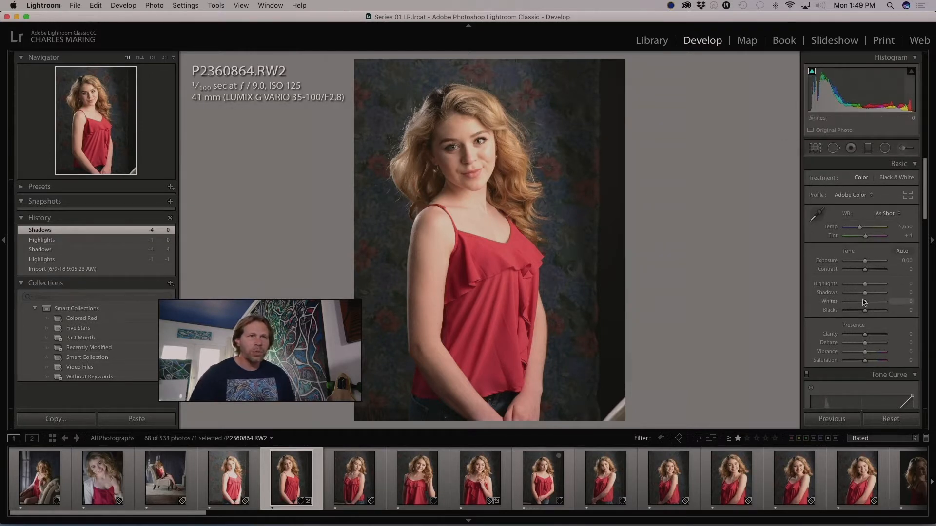
Step: Set Blacks to -74 and Whites to +89 on the portrait to force shadow and highlight clipping
drag(865, 314, 851, 313)
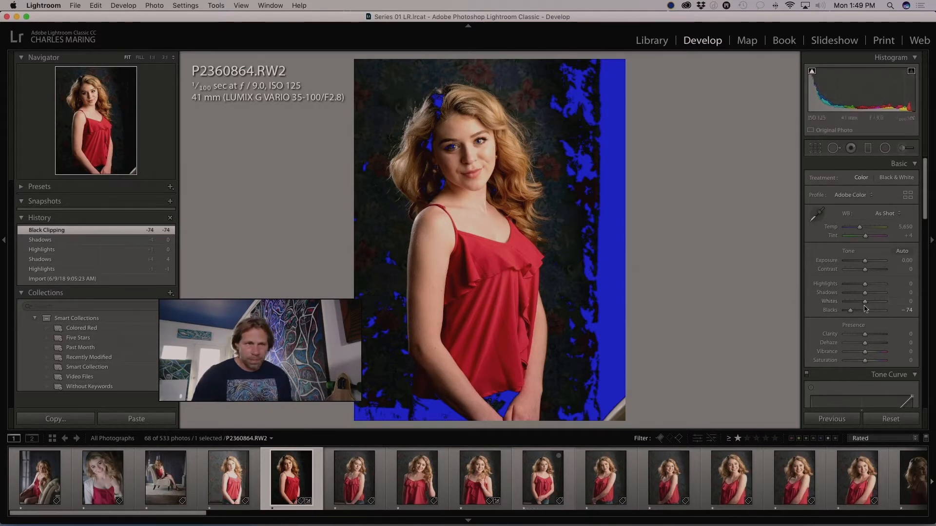
drag(865, 302, 884, 304)
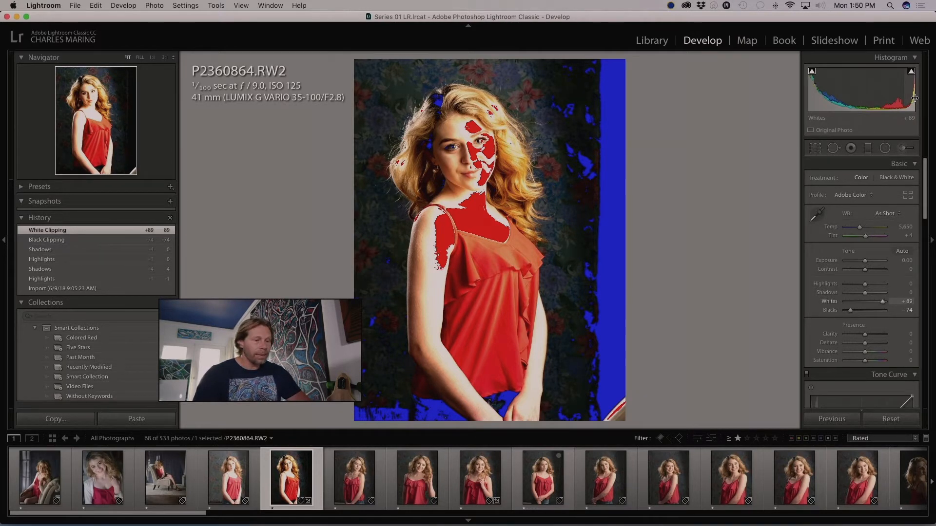
Step: Toggle the shadow and highlight clipping warnings on and off, both together and individually, to examine the clipped areas
key(j)
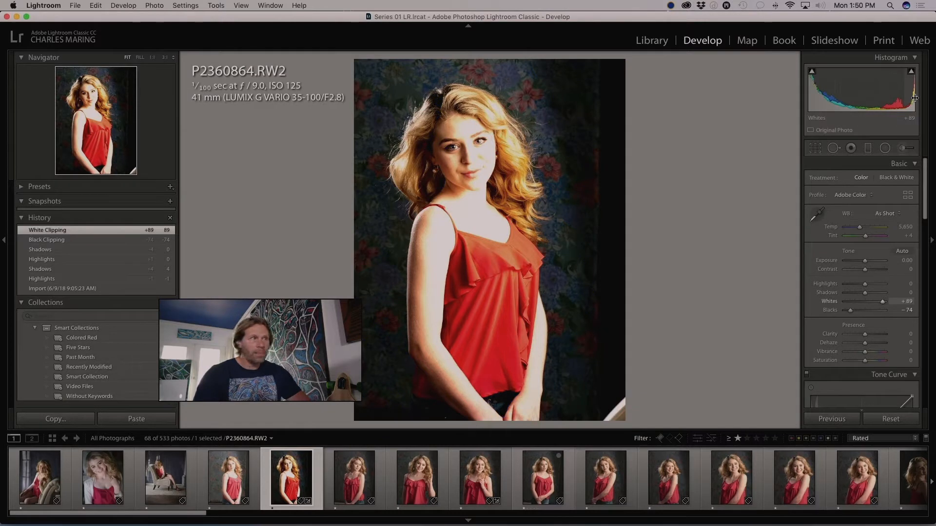
key(j)
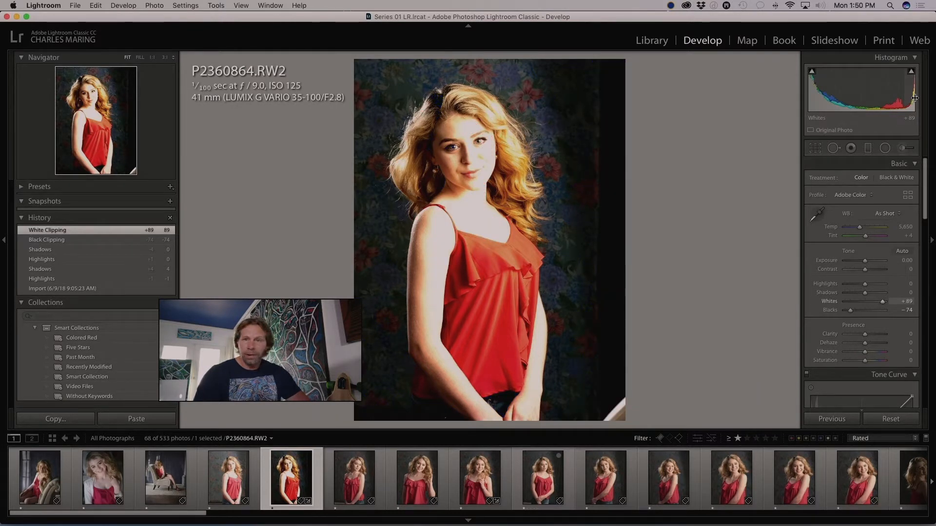
key(j)
key(j)
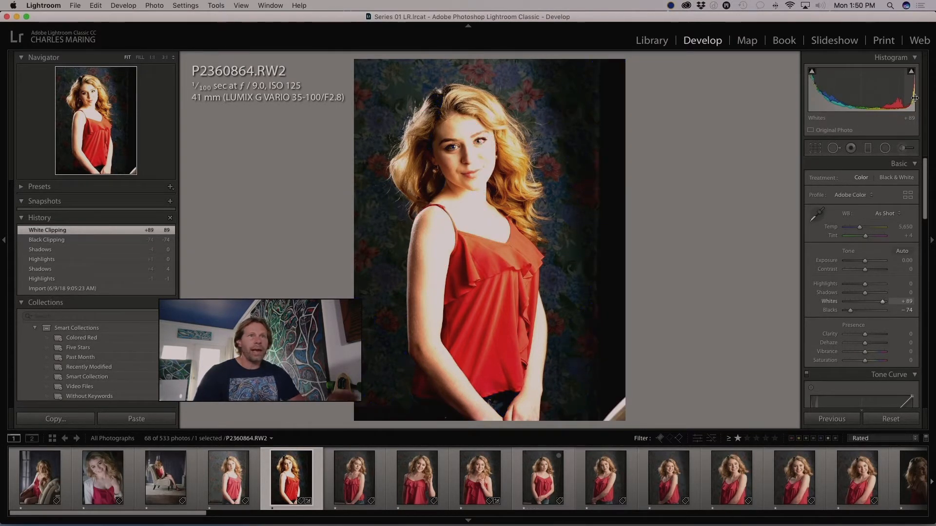
mouse_move(912, 73)
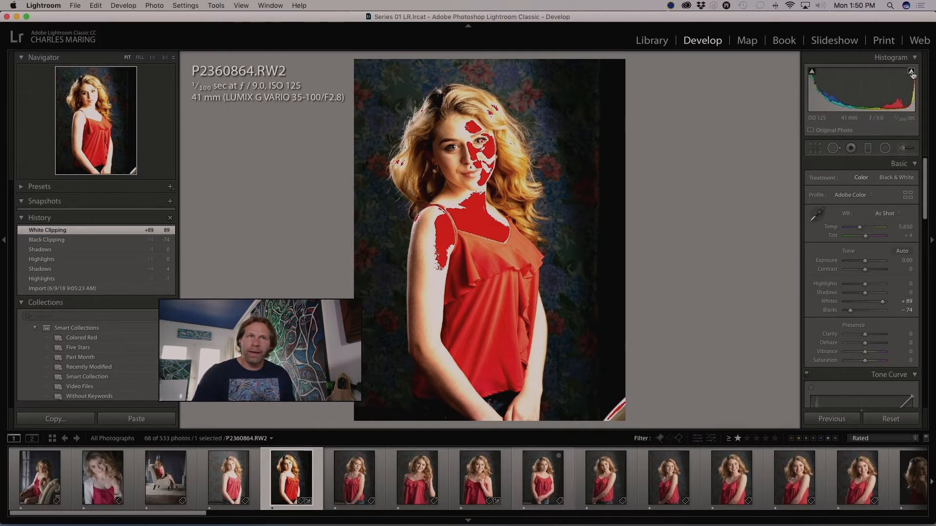
click(812, 72)
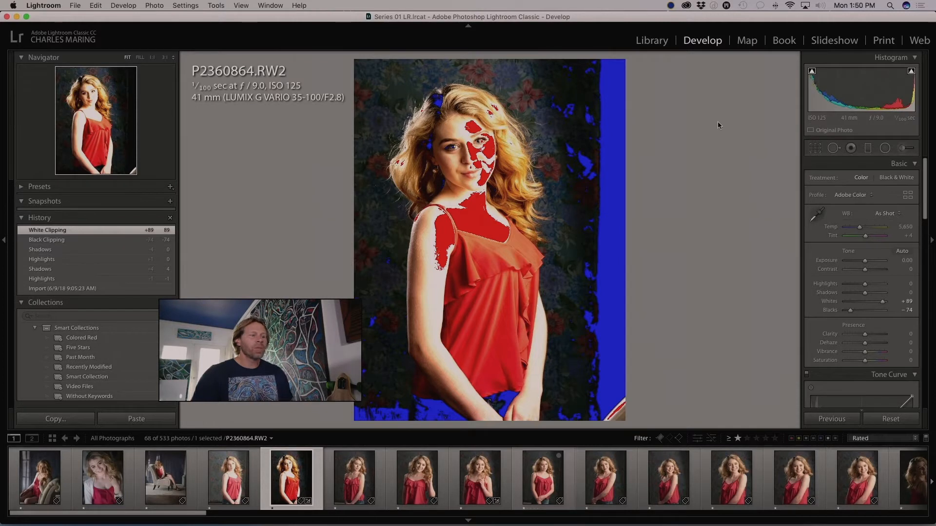
key(j)
click(812, 73)
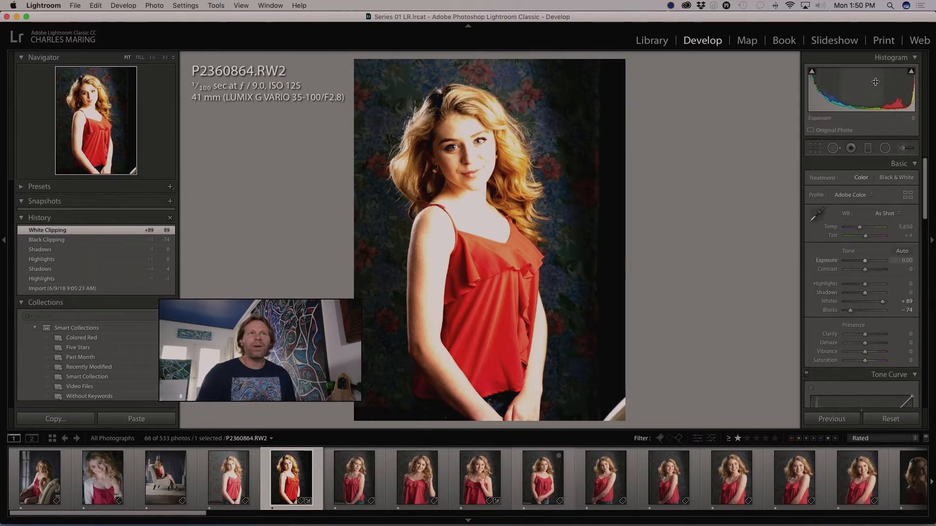
mouse_move(812, 74)
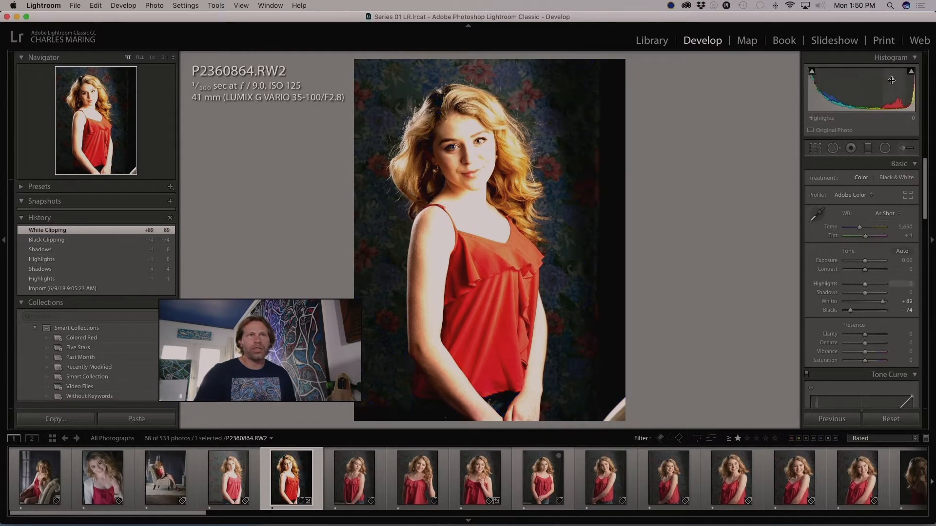
mouse_move(915, 74)
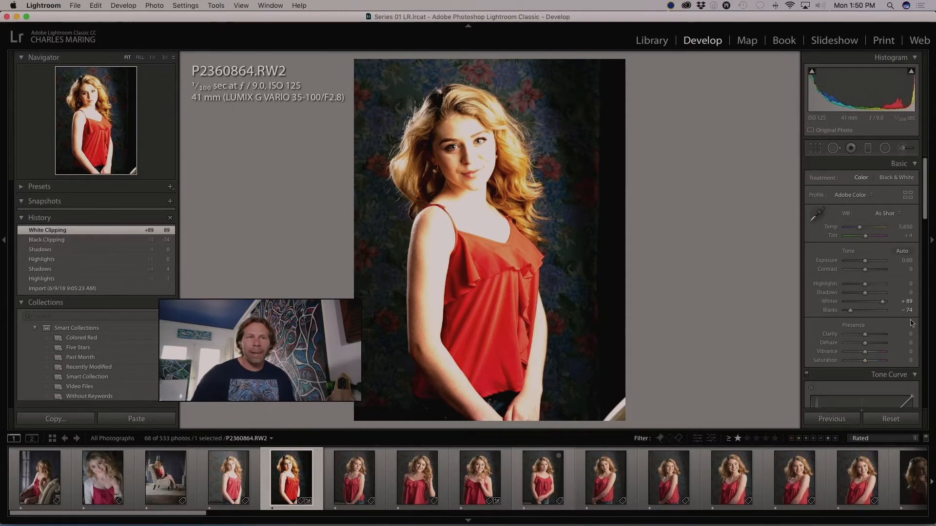
Step: Reset both Whites and Blacks to 0
click(907, 302)
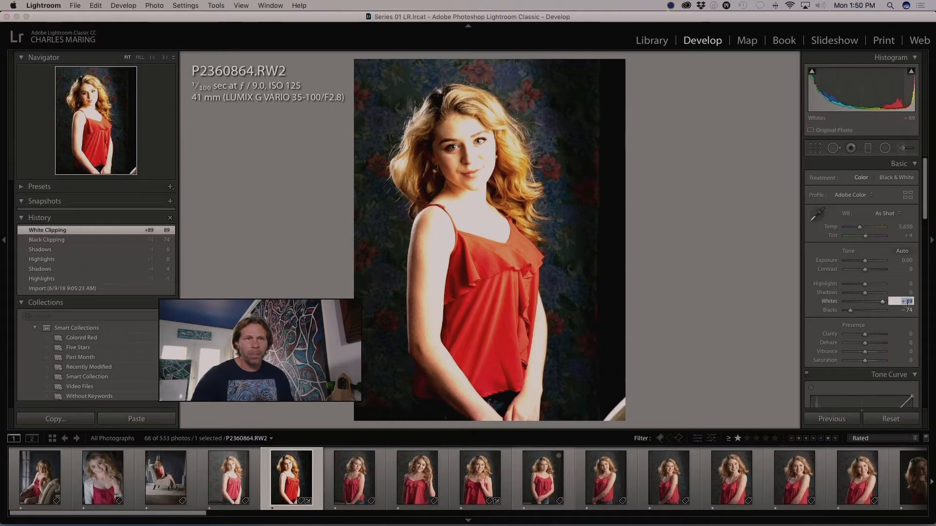
text(0)
key(Return)
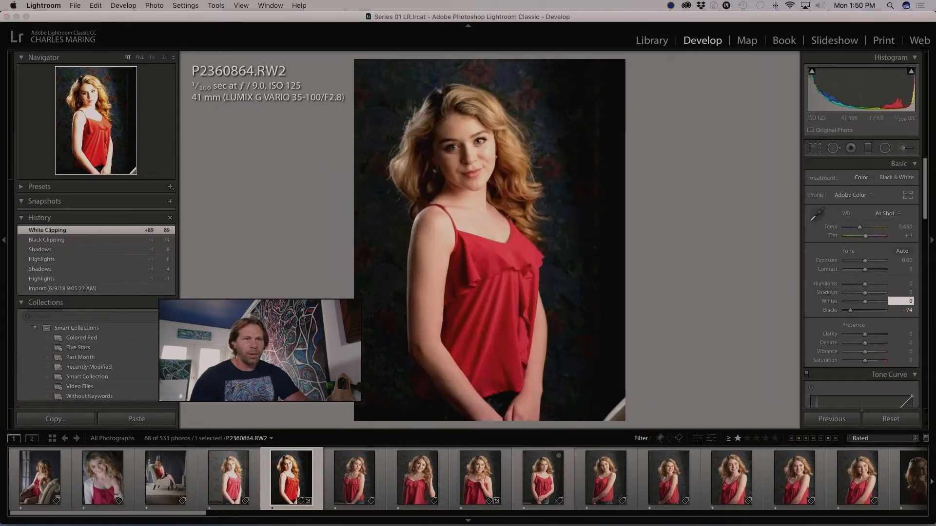
click(906, 310)
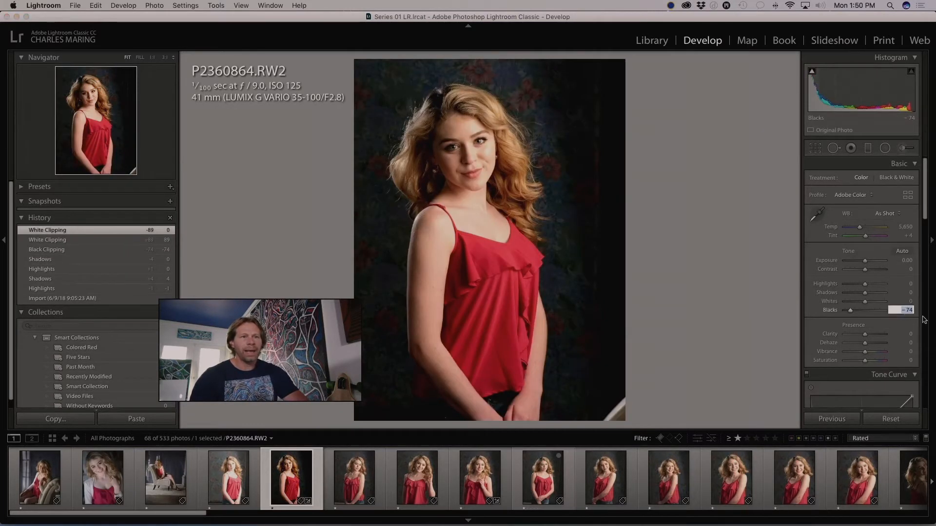
text(0)
key(Return)
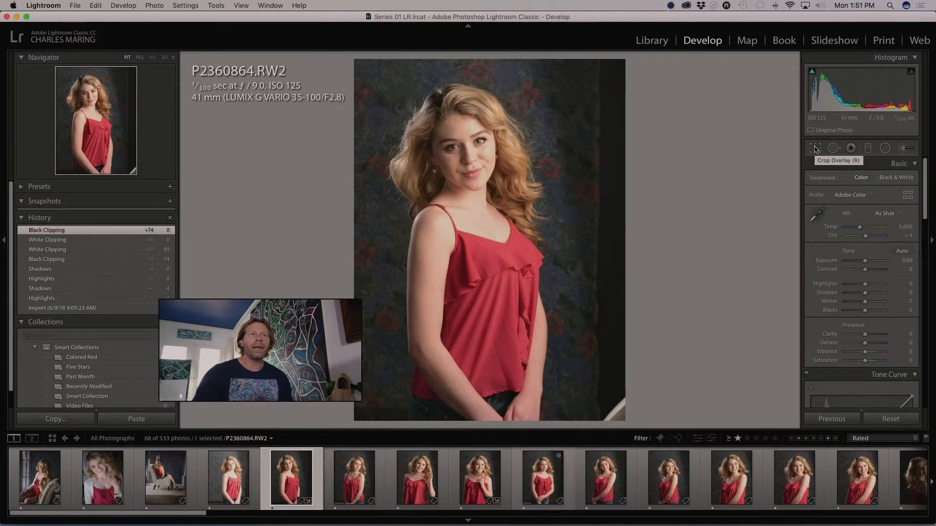
Step: Start the Crop Overlay tool and cycle through all of its composition guides back to the golden spiral
click(815, 149)
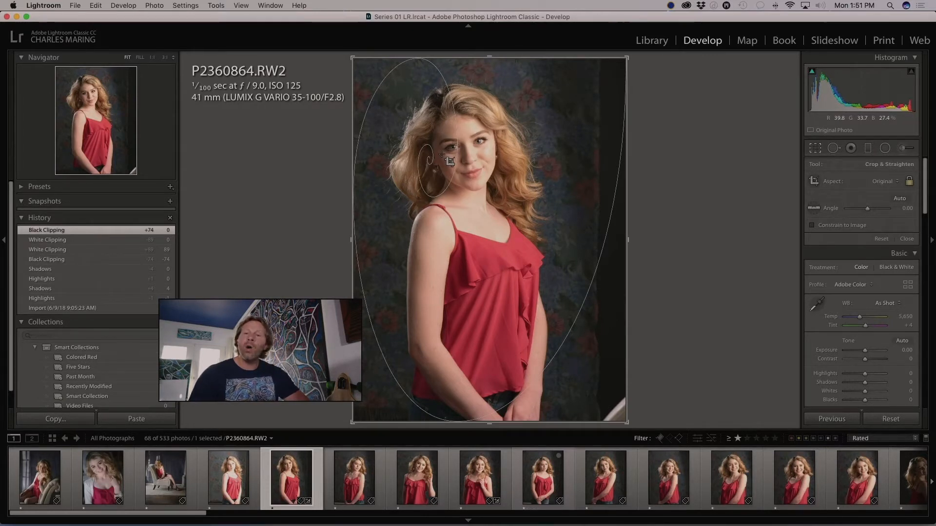
key(o)
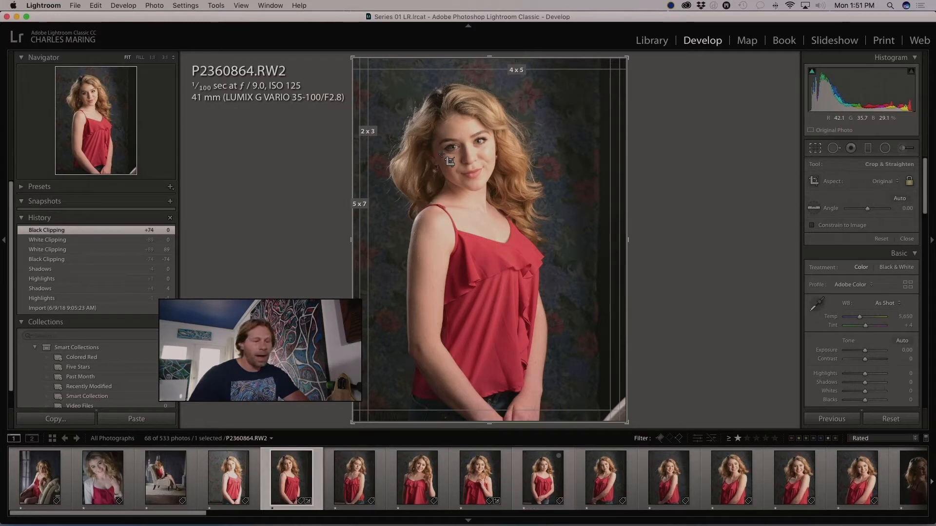
key(o)
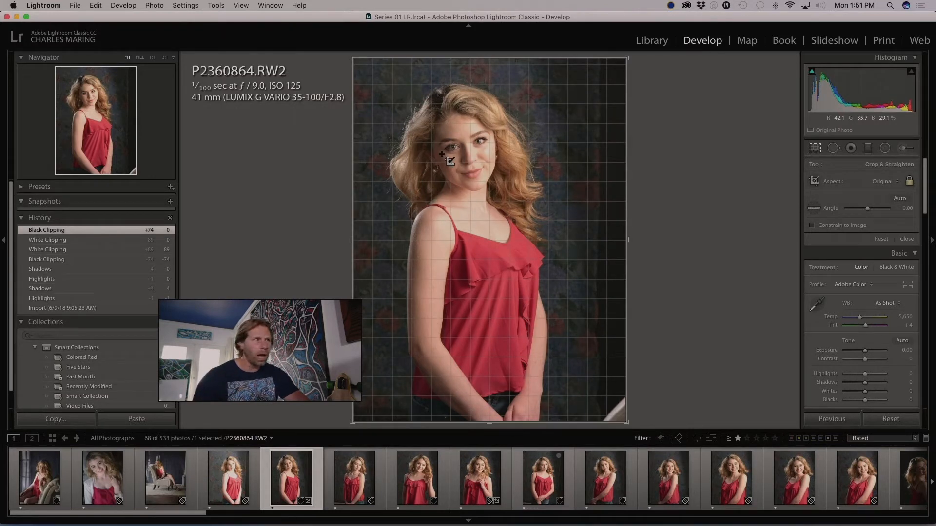
key(o)
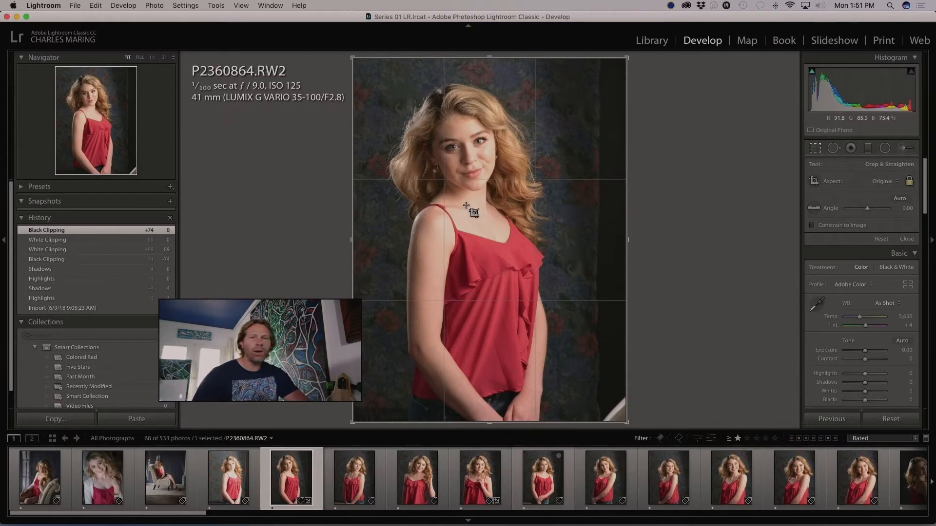
key(o)
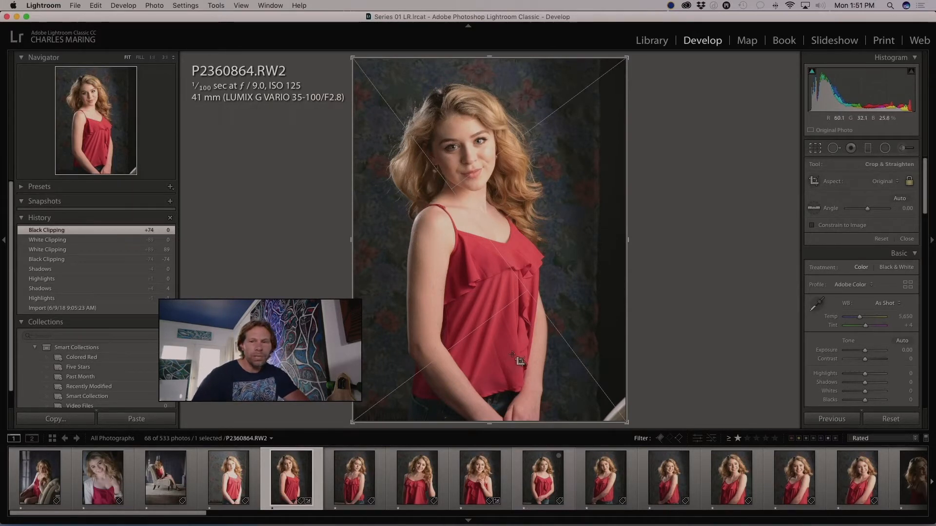
key(o)
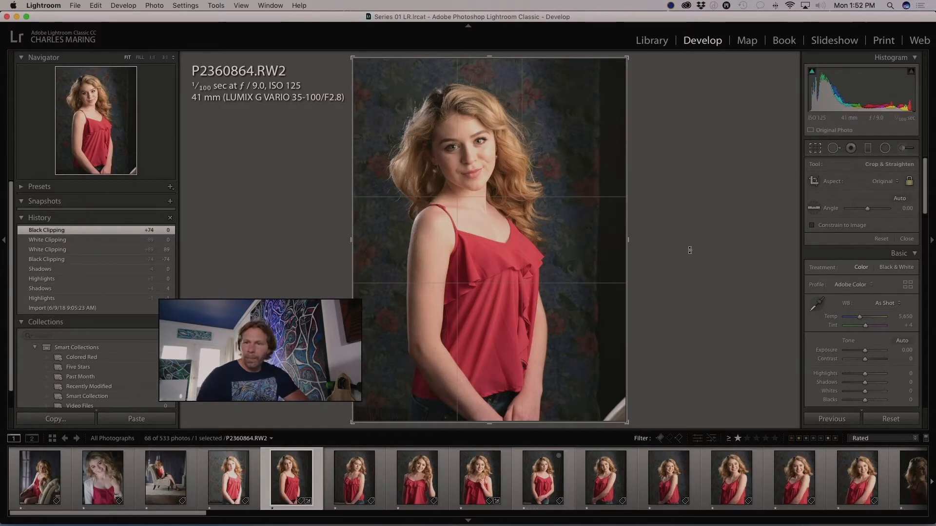
key(o)
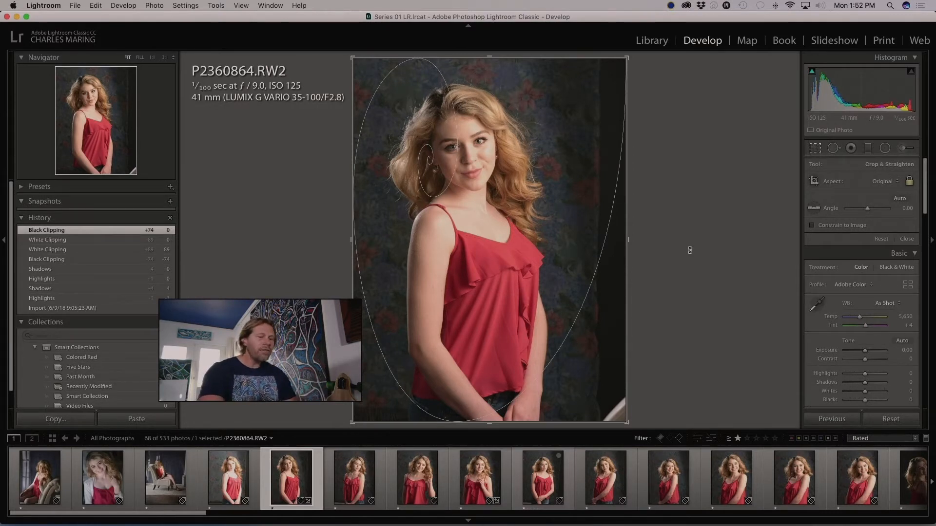
Step: Cycle through the golden spiral's orientations, and switch the crop guide to the grid overlay
key(shift+o)
key(shift+o)
key(shift+o)
key(shift+o)
key(shift+o)
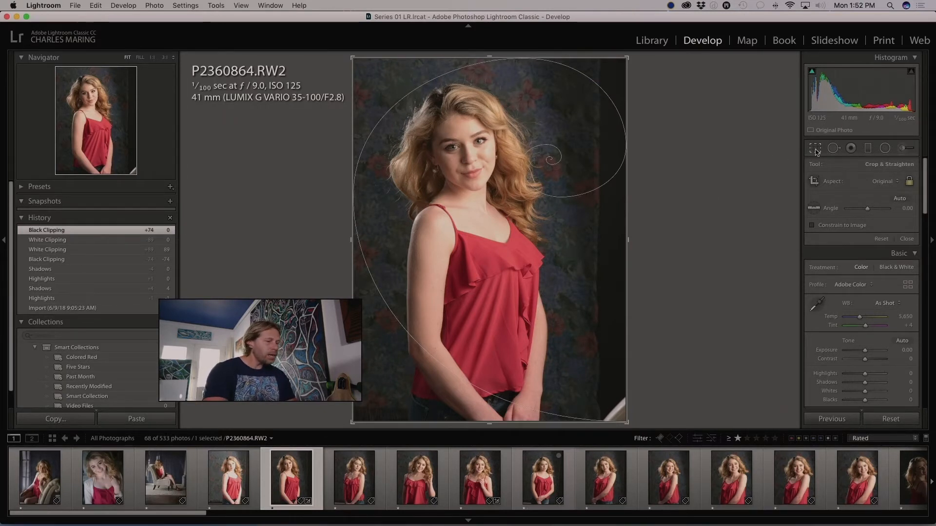
key(o)
key(o)
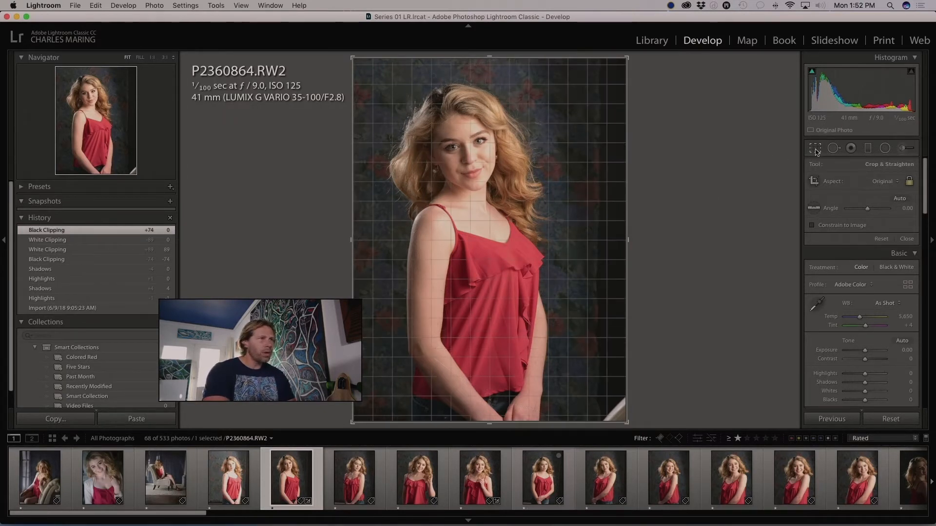
Step: Switch the crop guide to the rule of thirds, set the aspect to 4 x 5 / 8 x 10, and tighten the crop around the subject
key(o)
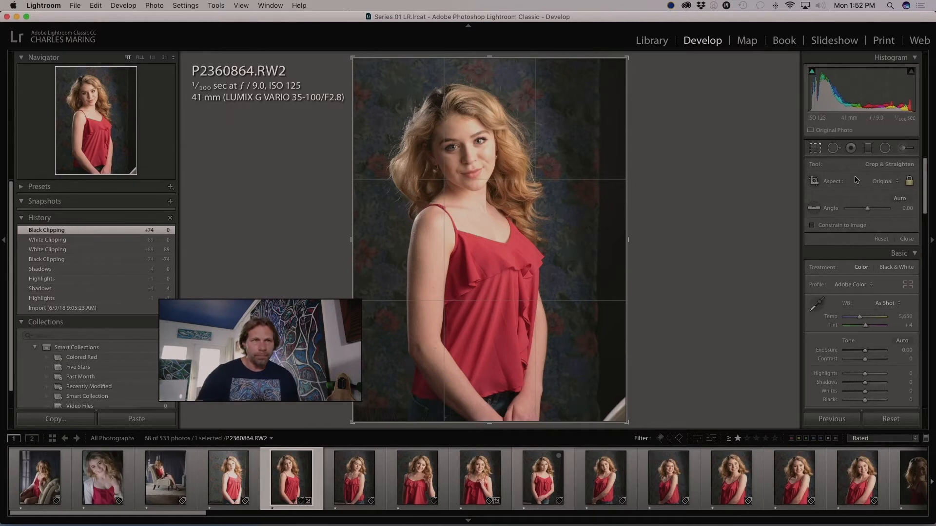
click(872, 184)
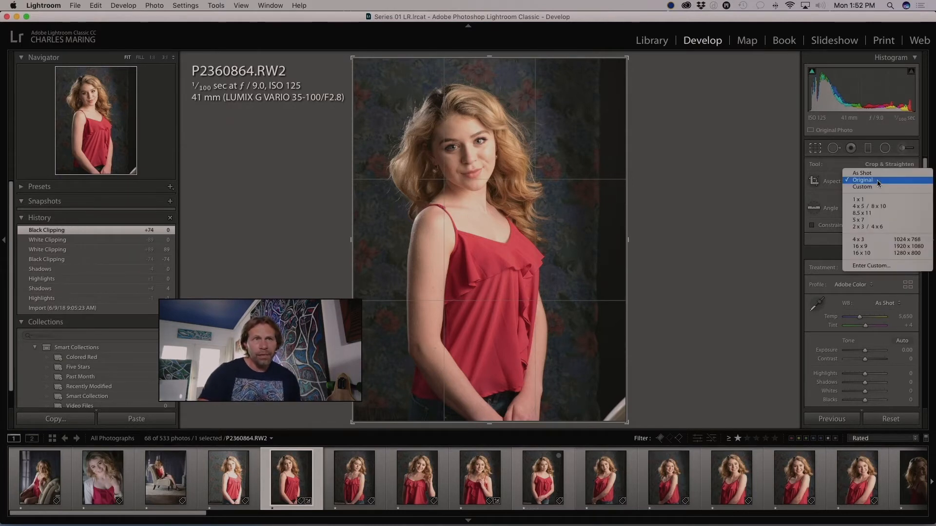
click(883, 207)
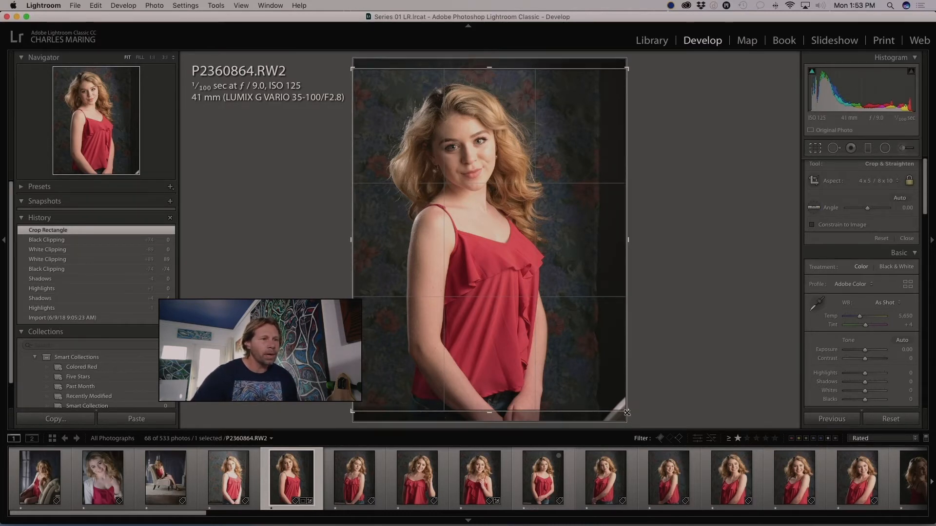
drag(627, 412, 607, 385)
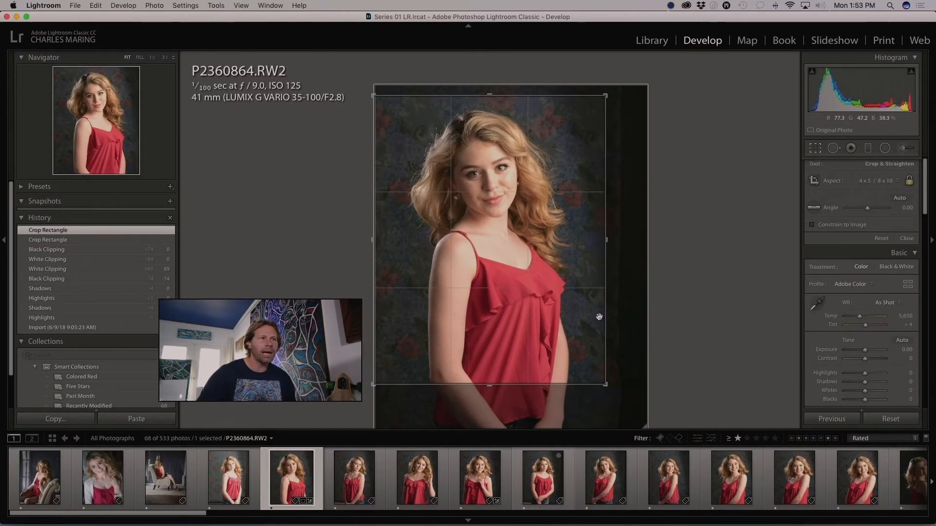
Step: Rotate the portrait within the crop frame to an angle of 0.63 and apply the crop
drag(627, 347, 631, 353)
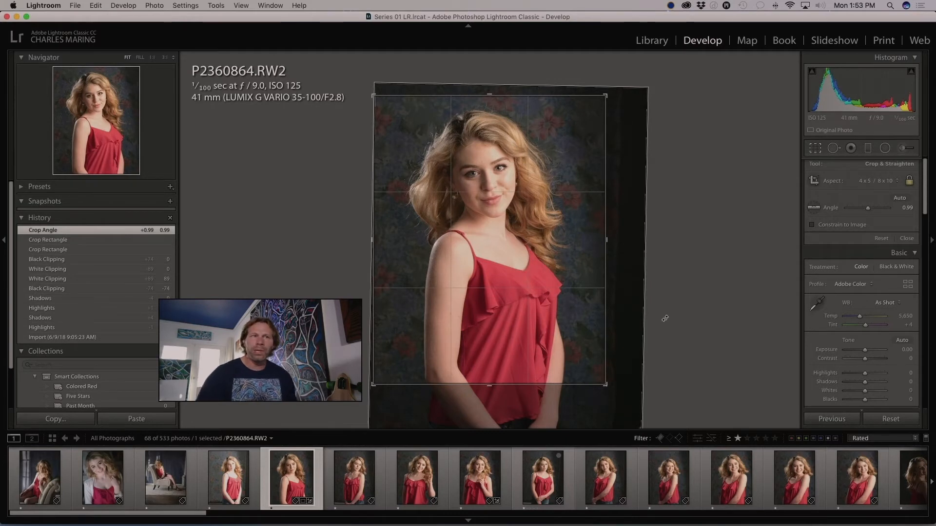
drag(869, 209, 869, 209)
drag(870, 209, 870, 210)
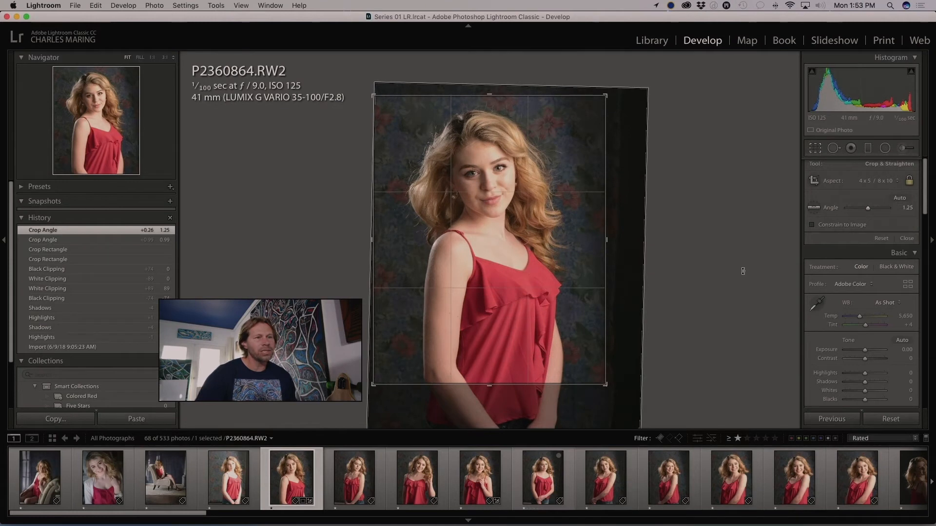
drag(626, 320, 629, 320)
key(Return)
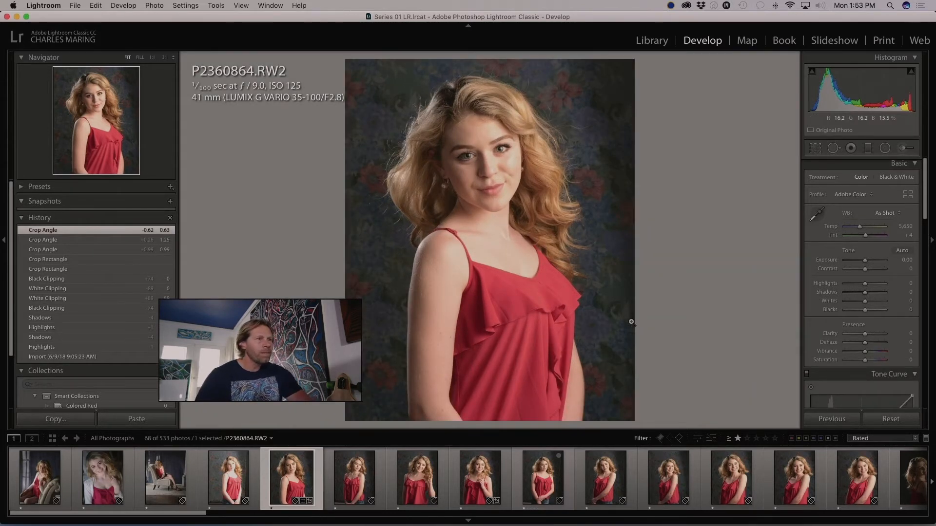
Step: Reopen the crop and switch its guide to the aspect ratios overlay to compare the 2 x 3, 4 x 5 and 5 x 7 proportions, then close it
click(815, 148)
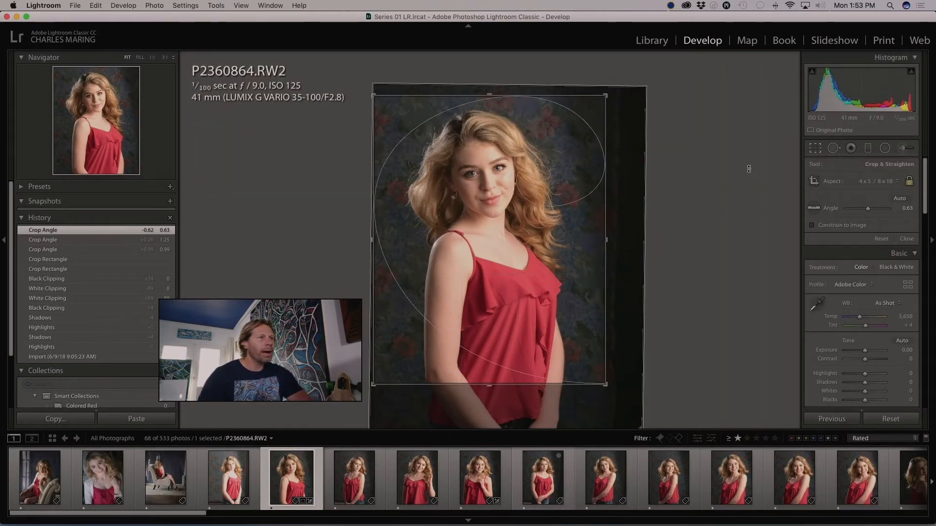
key(o)
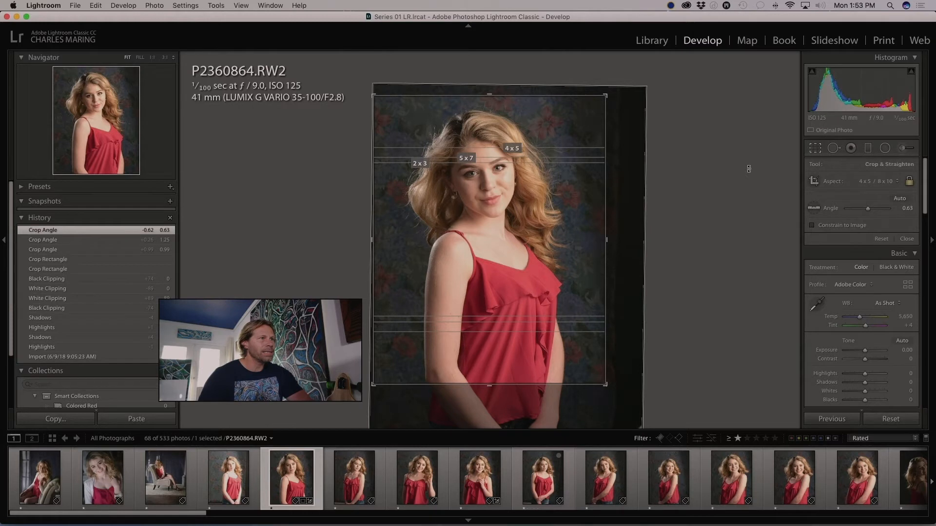
key(shift+o)
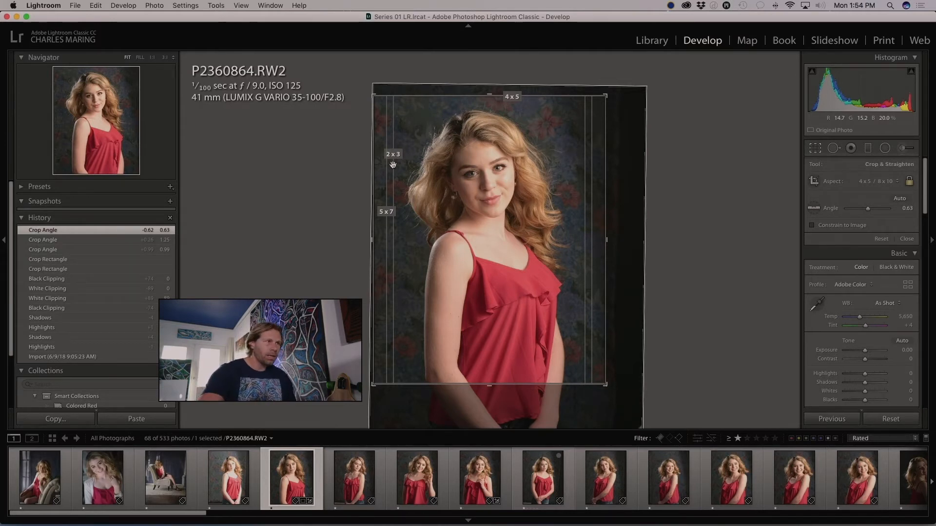
key(Return)
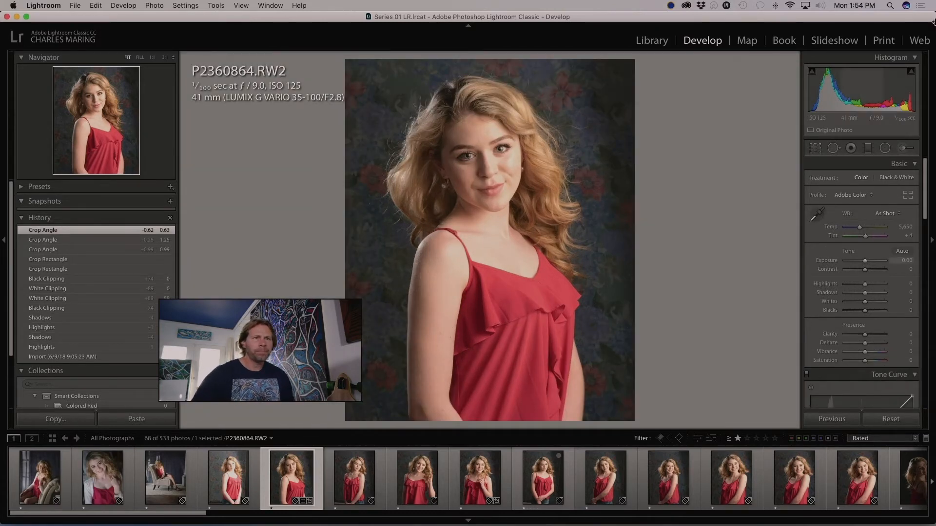
Step: Reopen the crop, unlock its aspect ratio, set the aspect to Original, and tighten the frame to exclude the dark backdrop edge
click(817, 152)
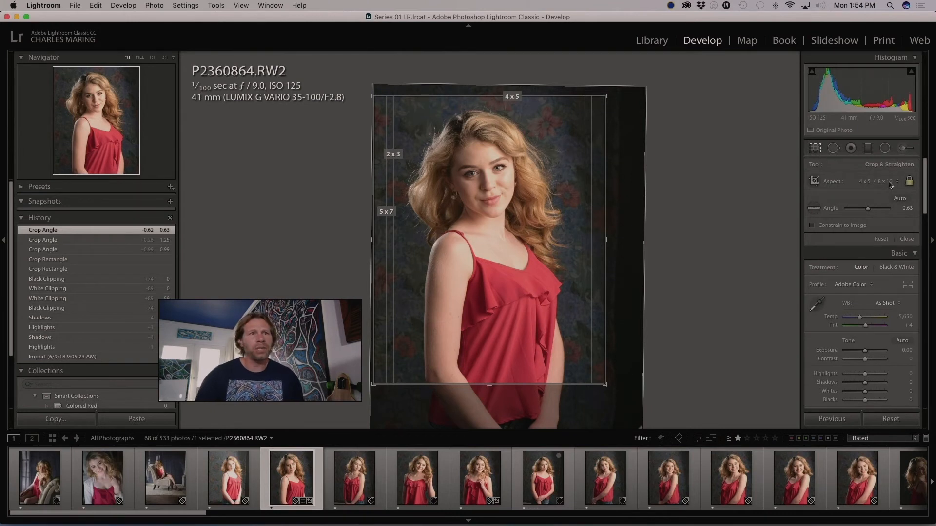
click(910, 183)
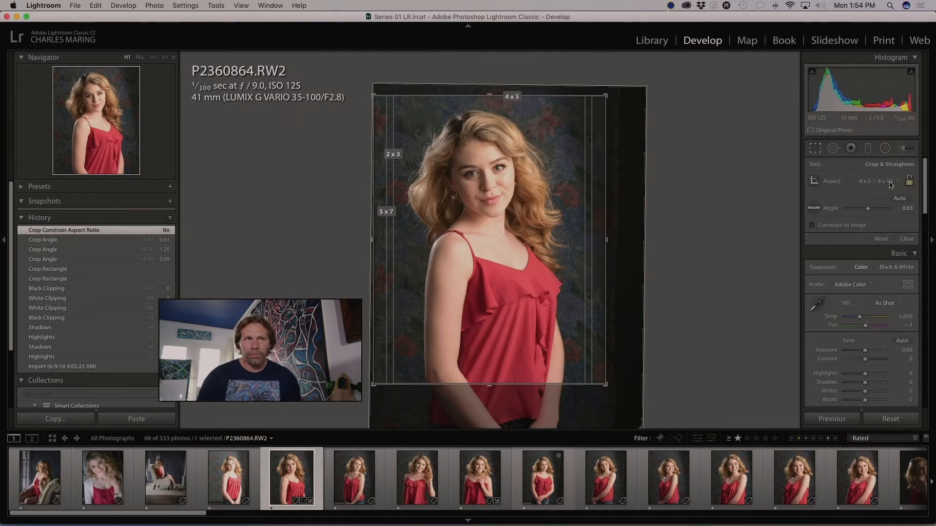
click(888, 181)
click(889, 148)
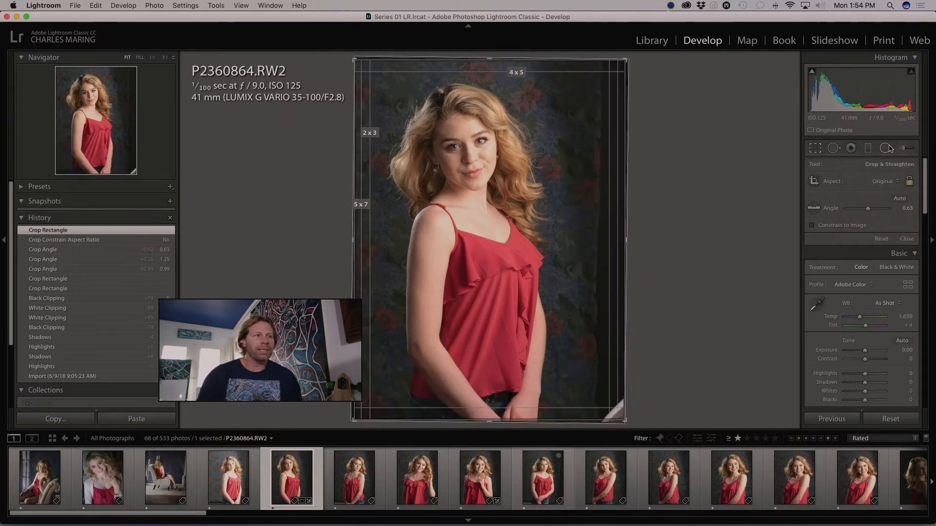
click(884, 182)
click(883, 181)
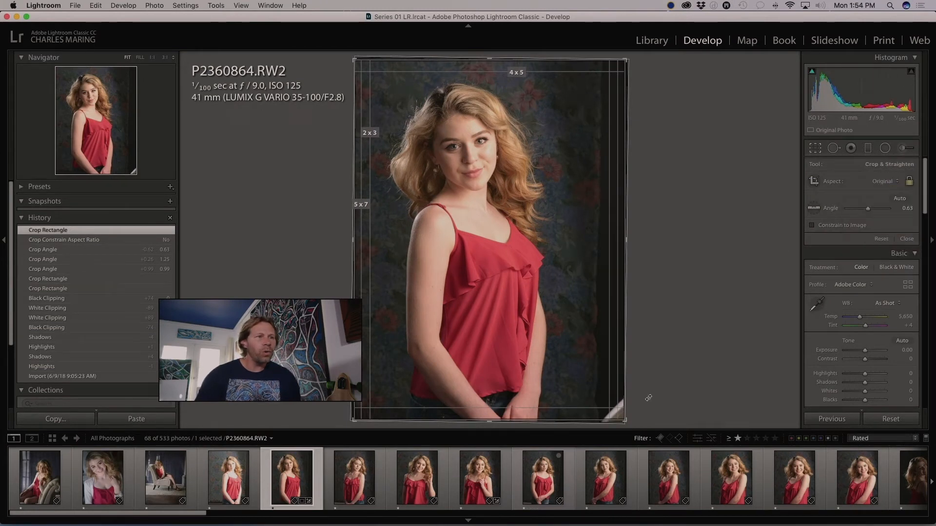
drag(626, 420, 624, 386)
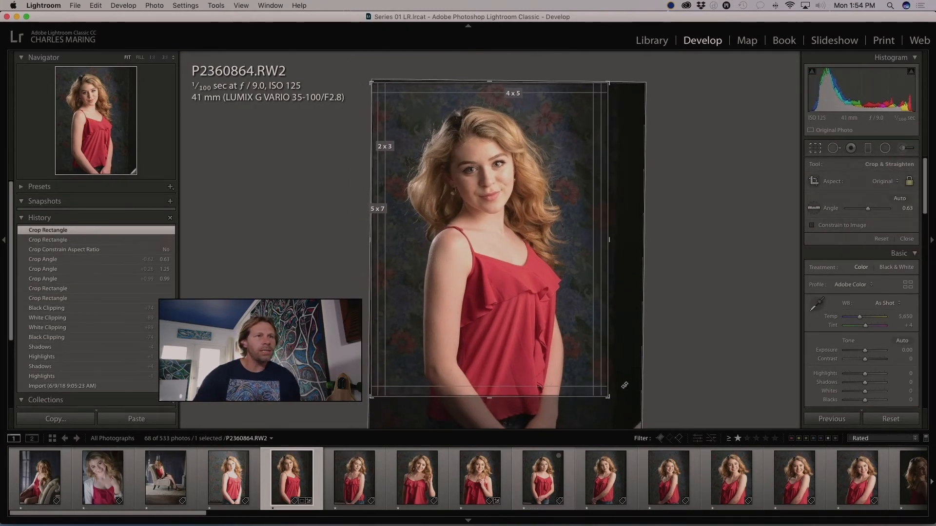
Step: Try the Custom aspect, then a 1 x 1 crop, and reposition the portrait lower within the square frame
click(883, 181)
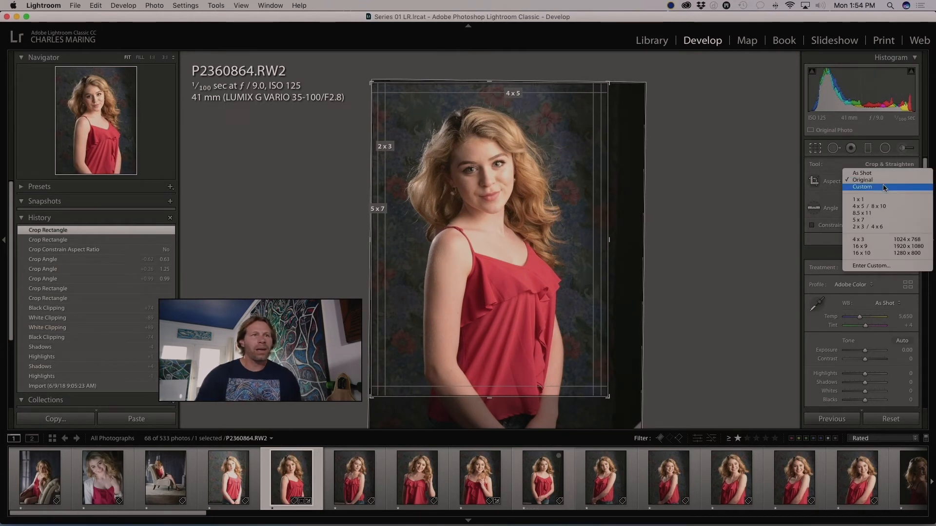
click(883, 188)
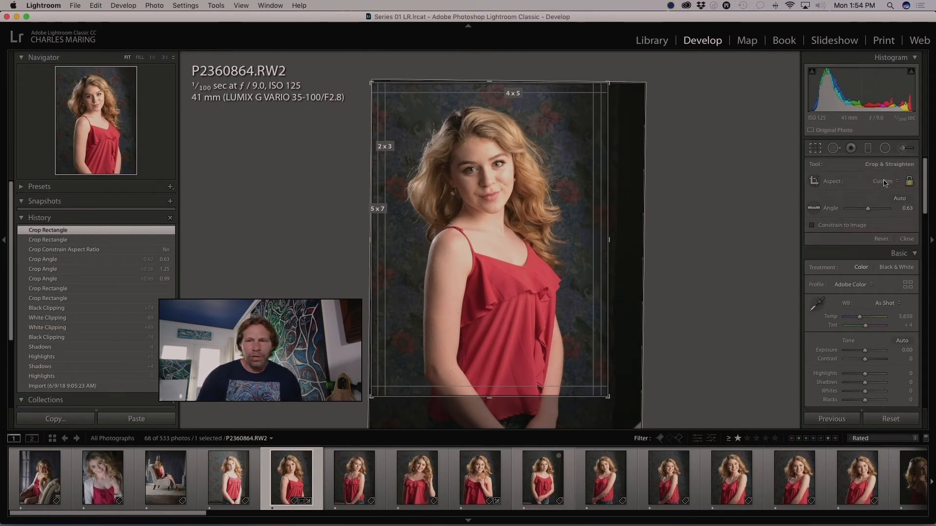
click(883, 181)
click(880, 193)
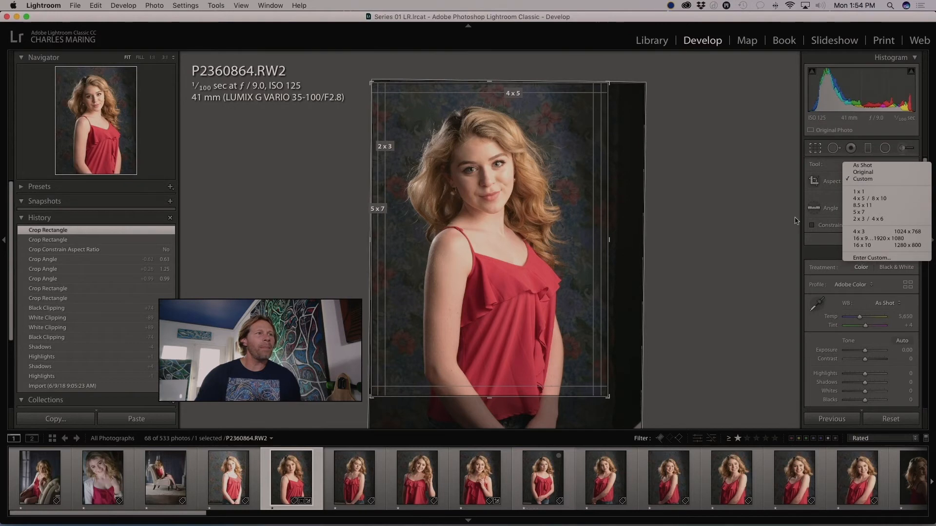
drag(560, 278, 559, 307)
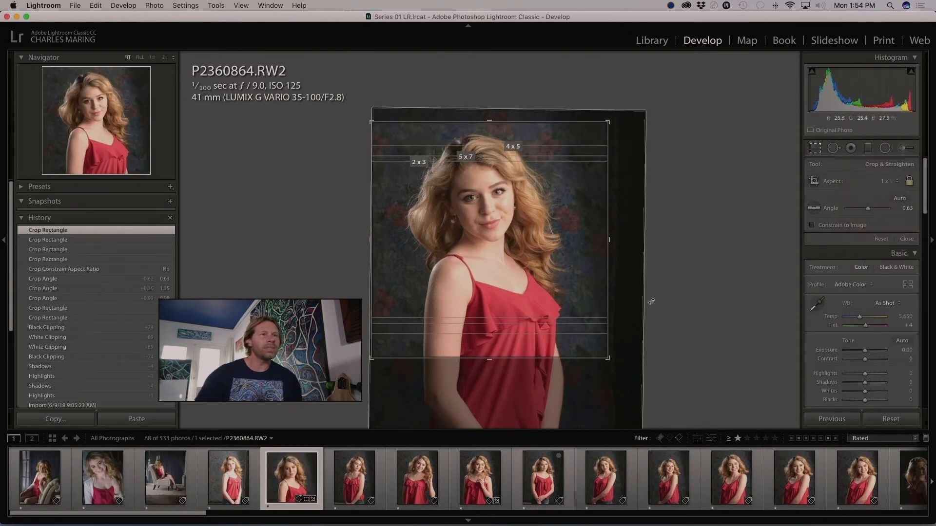
Step: Set the crop aspect to 4 x 5 / 8 x 10 and resize the frame to a portrait orientation
click(890, 181)
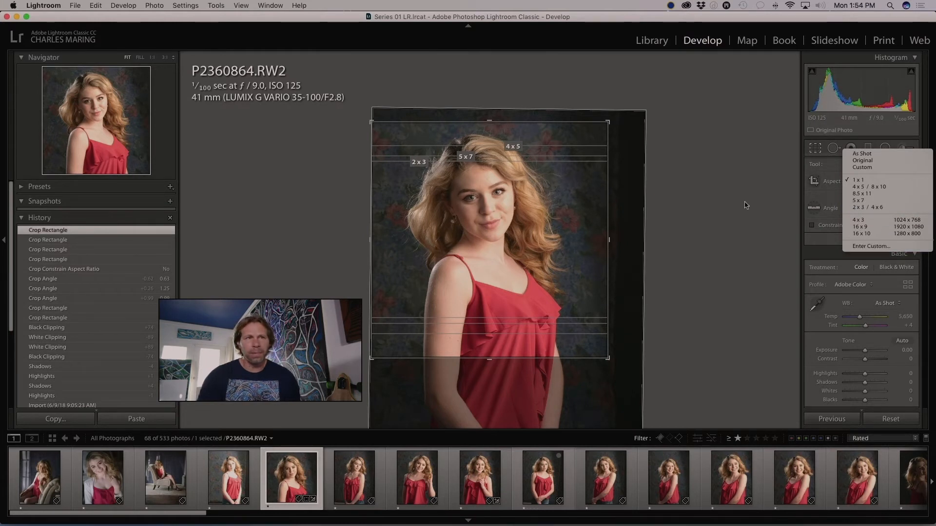
click(869, 186)
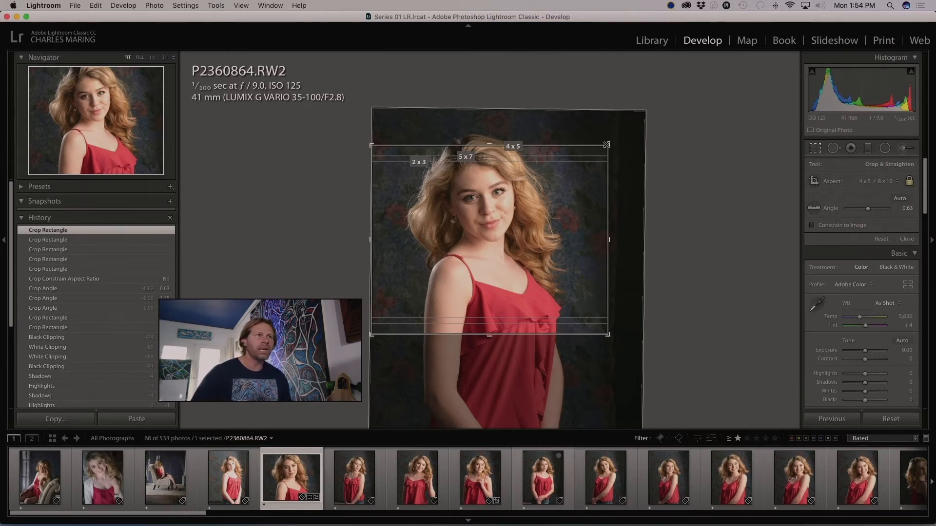
drag(606, 145, 570, 110)
Step: Unlock the crop aspect ratio, freely reshape the frame from the top of the backdrop to below the elbow, and apply the crop
click(908, 182)
drag(542, 193, 514, 189)
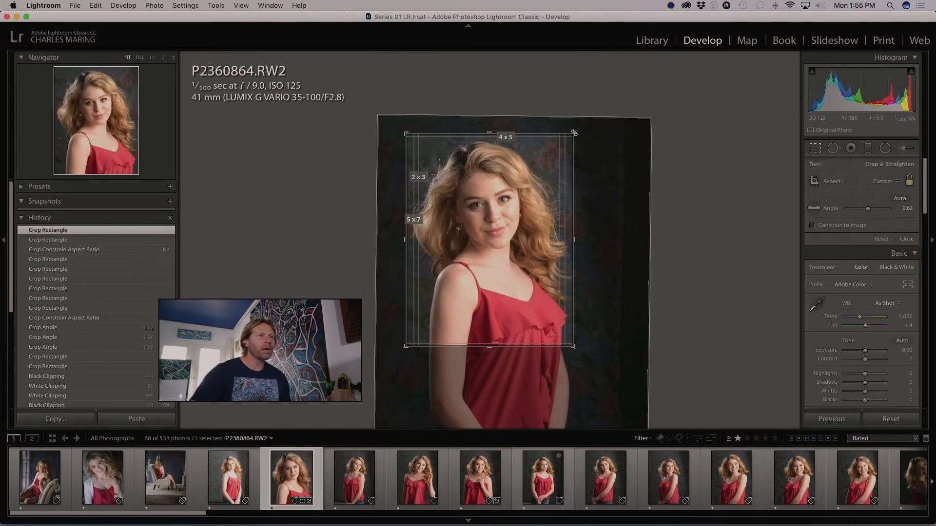
drag(573, 133, 587, 177)
drag(541, 205, 561, 269)
drag(583, 177, 593, 93)
drag(595, 323, 595, 380)
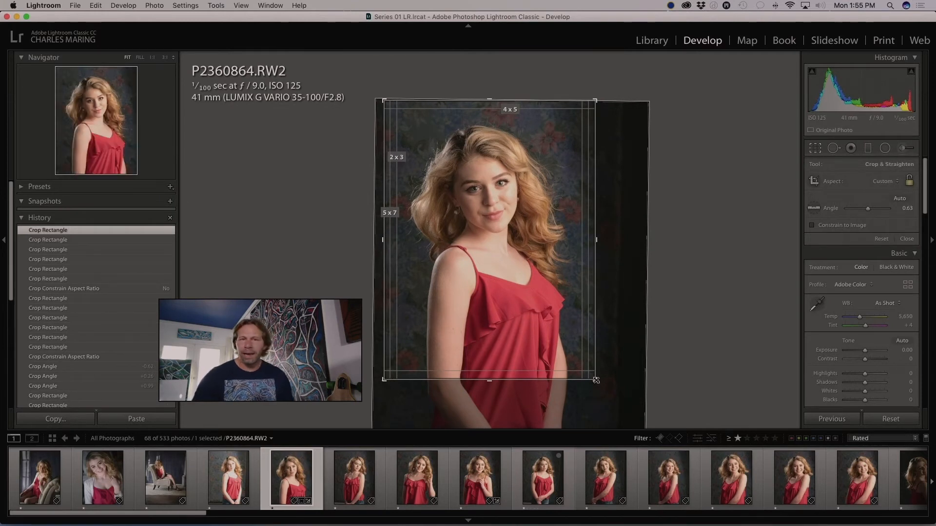
key(Return)
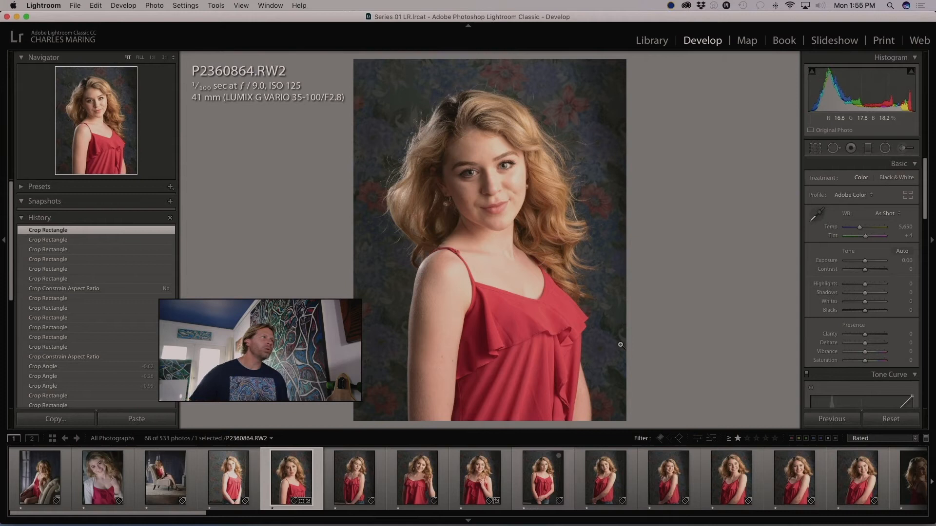
Step: Show the develop presets and collapse the Color group and the photographer's own preset group
click(21, 188)
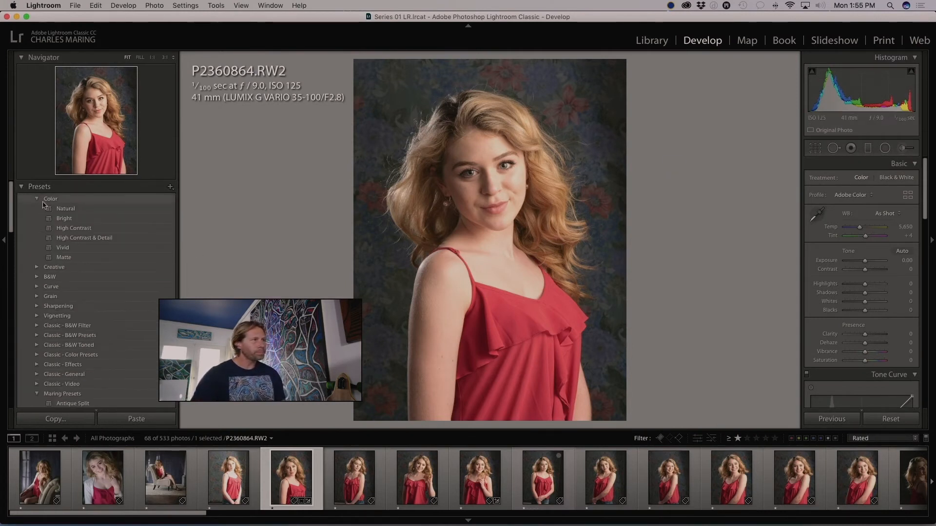
click(37, 200)
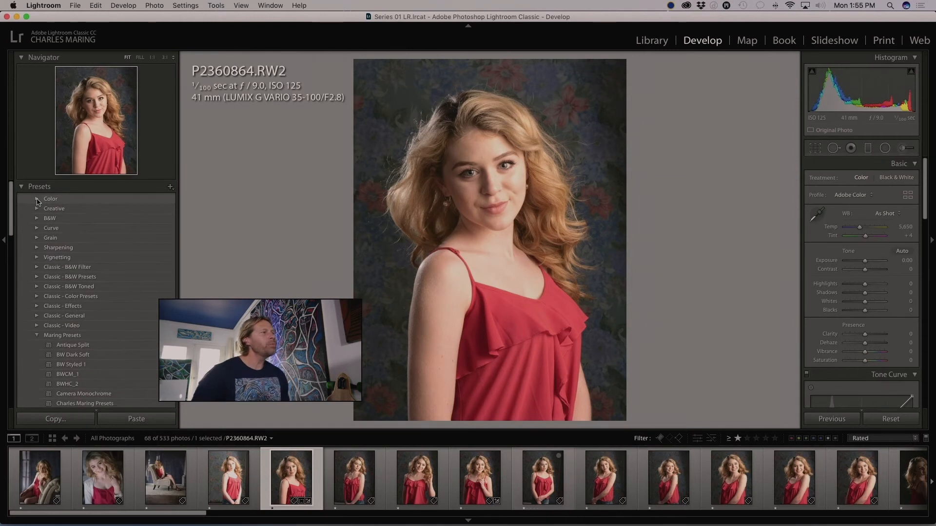
click(37, 336)
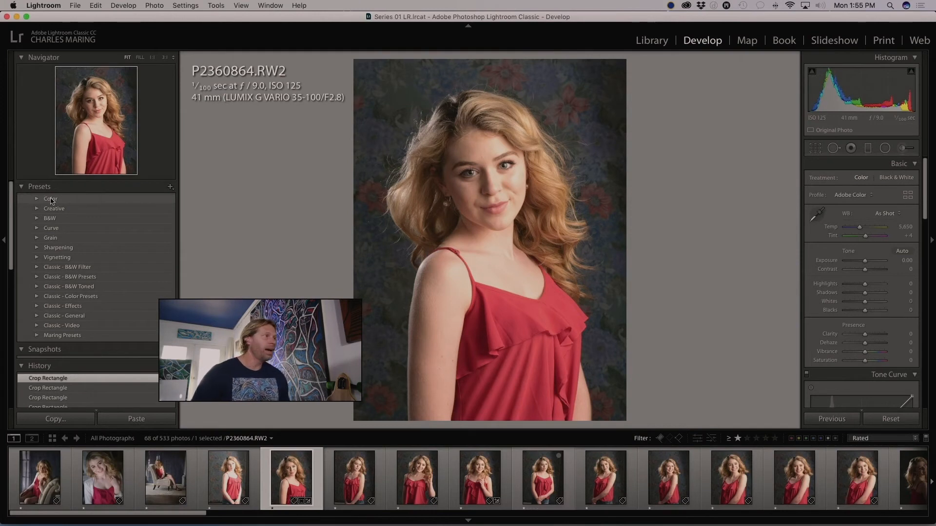
Step: Expand the Color and B&W preset groups, preview their presets on the portrait, and look through the remaining preset groups
click(37, 199)
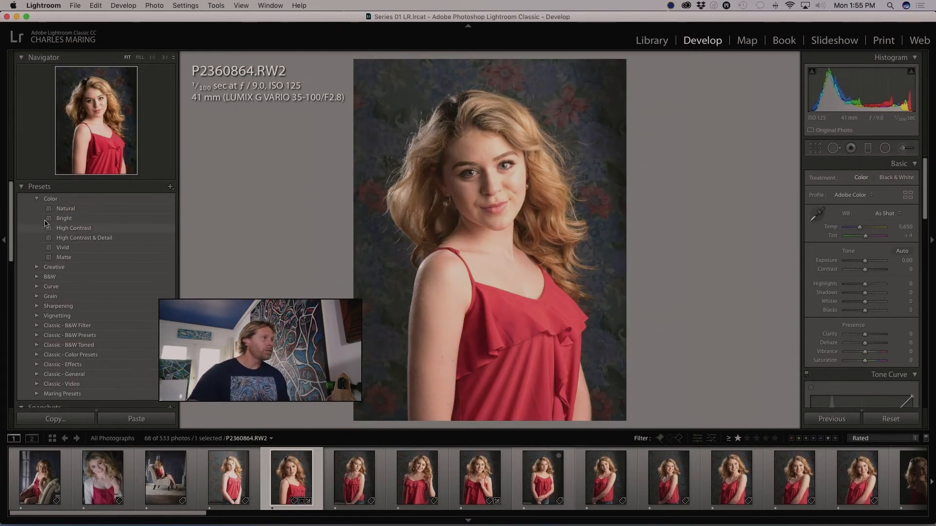
scroll(69, 243, down, 1)
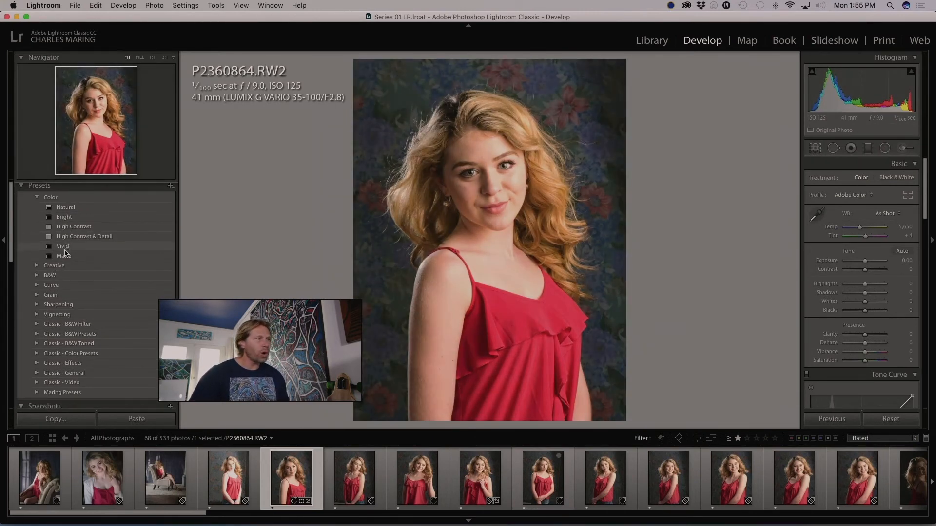
click(37, 278)
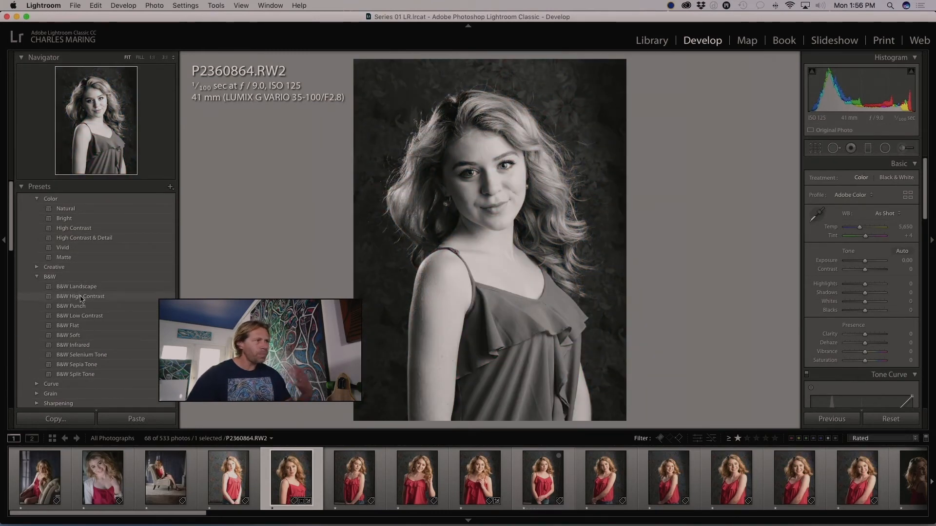
scroll(78, 330, down, 3)
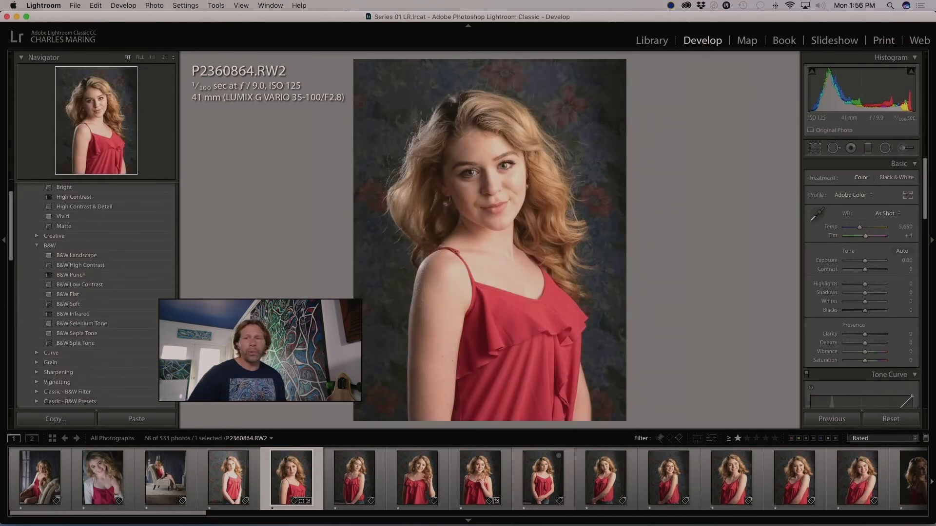
scroll(134, 264, down, 5)
scroll(133, 263, down, 4)
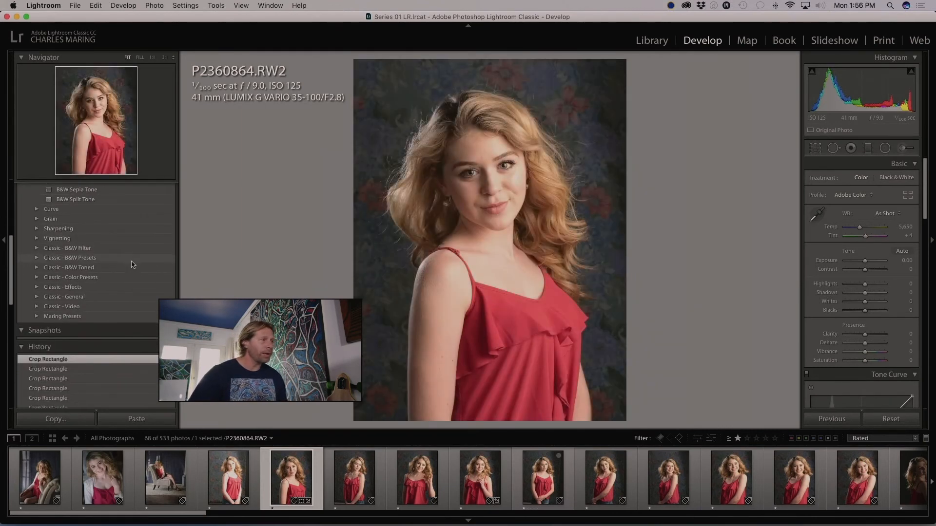
scroll(131, 230, up, 7)
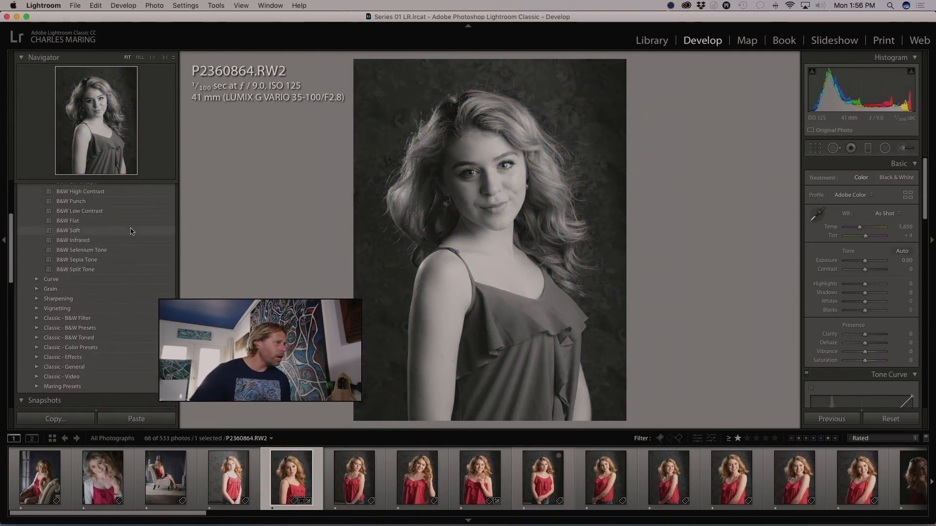
scroll(130, 231, down, 4)
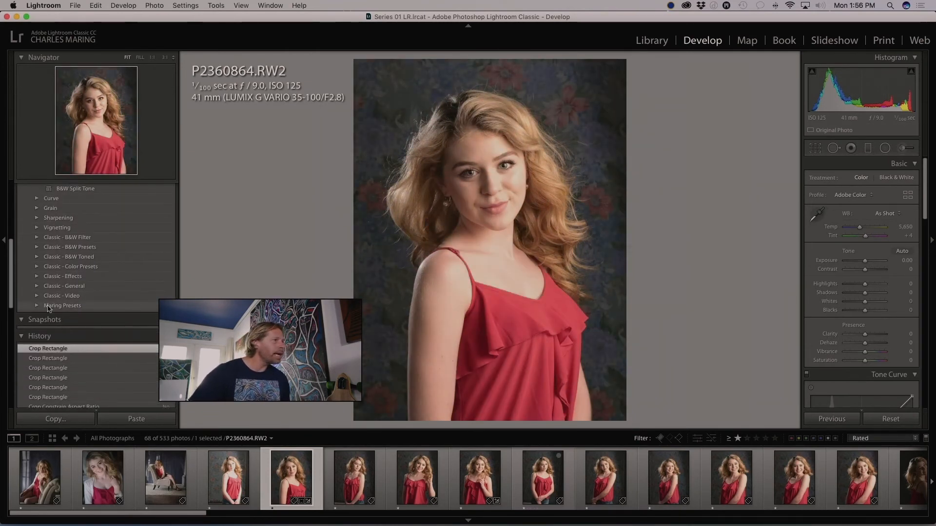
Step: Expand the photographer's own preset group and preview its presets on the portrait, including Contrasty BW
click(36, 306)
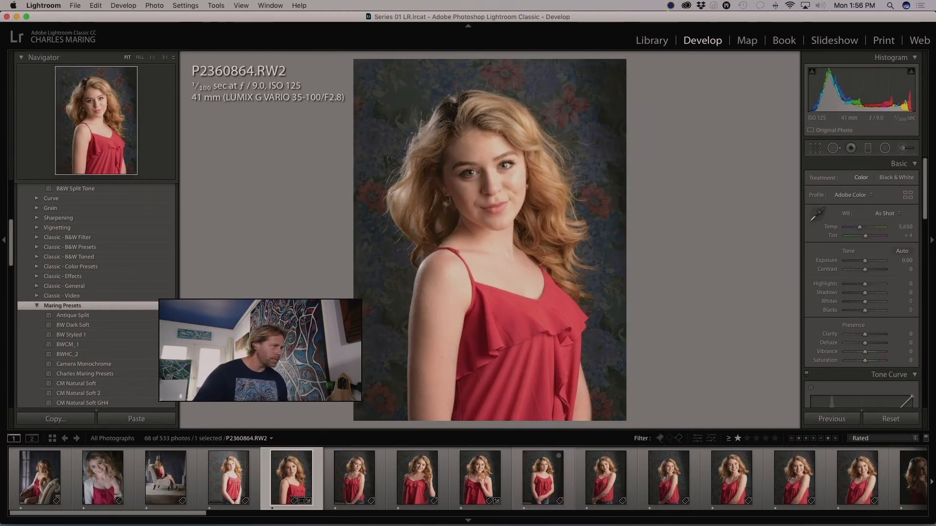
scroll(96, 292, down, 5)
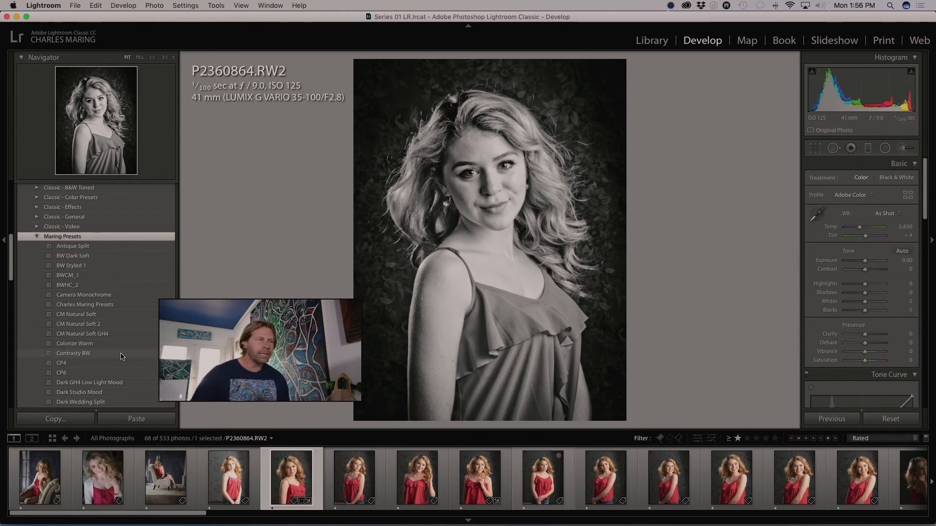
scroll(122, 356, down, 12)
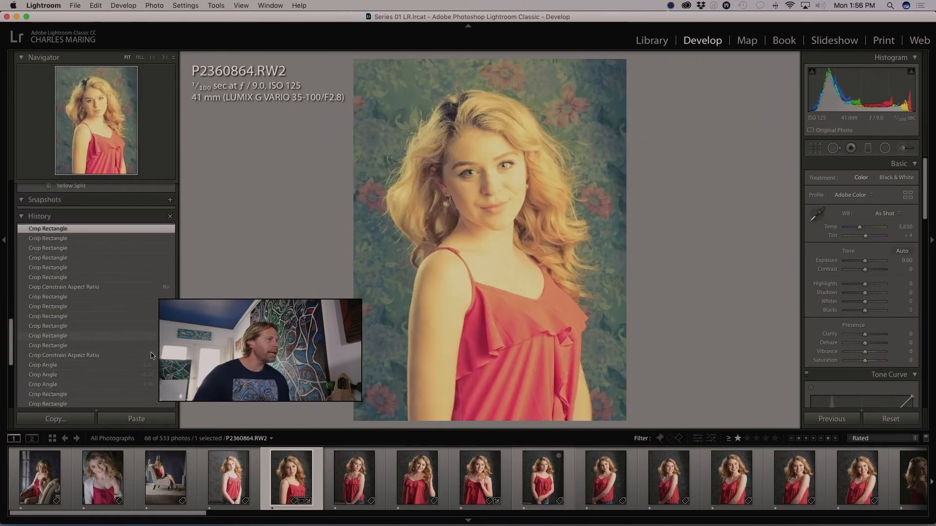
Step: Look through the photo's edit history and undo the last four crop rectangle changes
scroll(88, 342, down, 2)
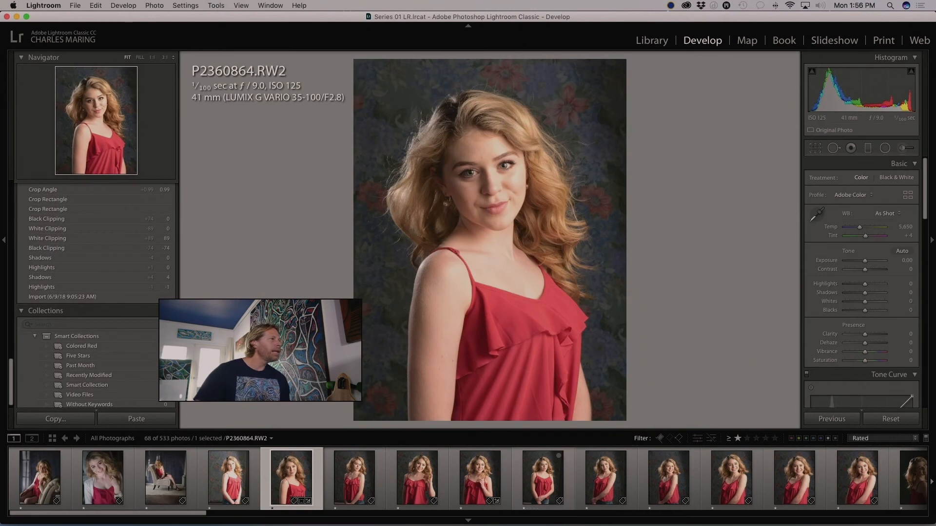
scroll(139, 229, up, 9)
scroll(140, 230, up, 1)
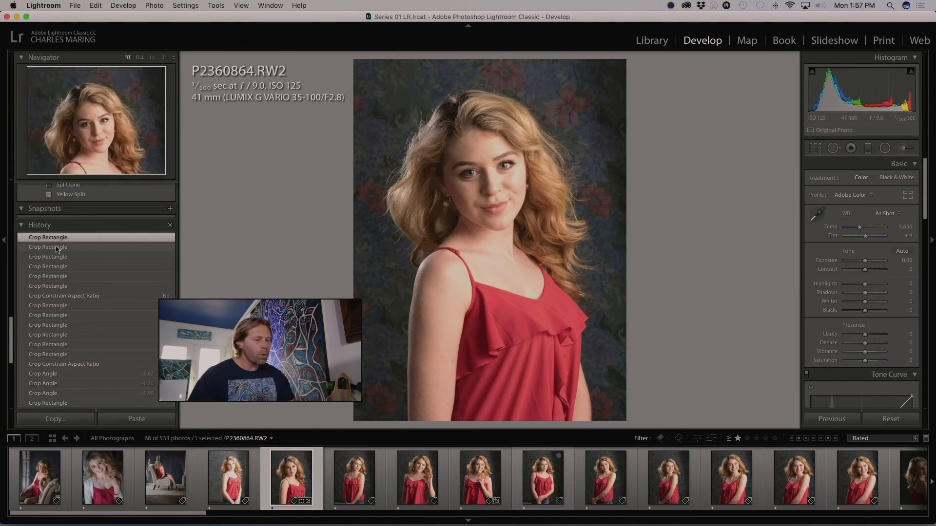
key(super+z)
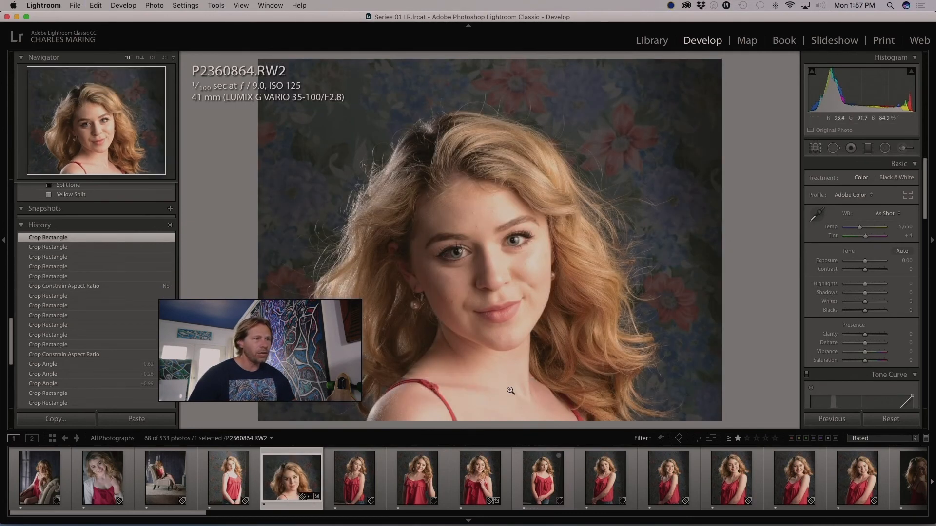
key(super+z)
key(super+z)
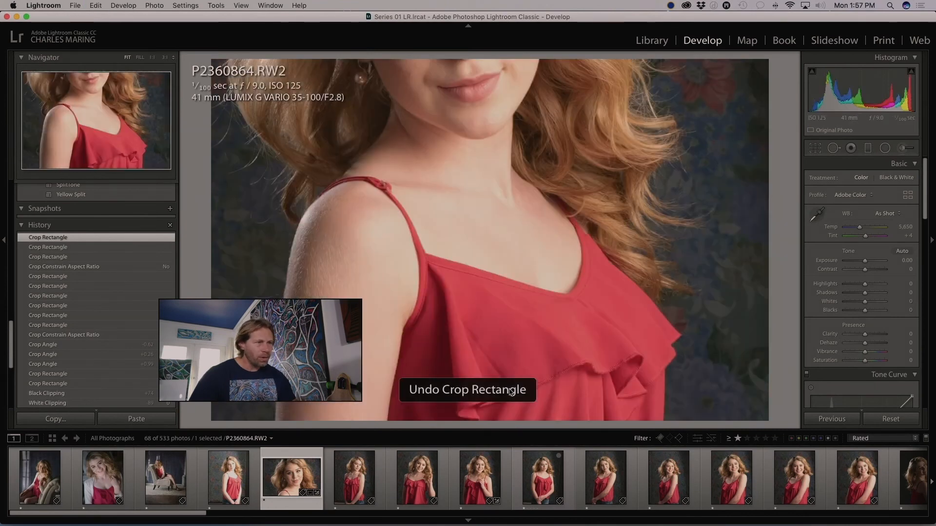
key(super+z)
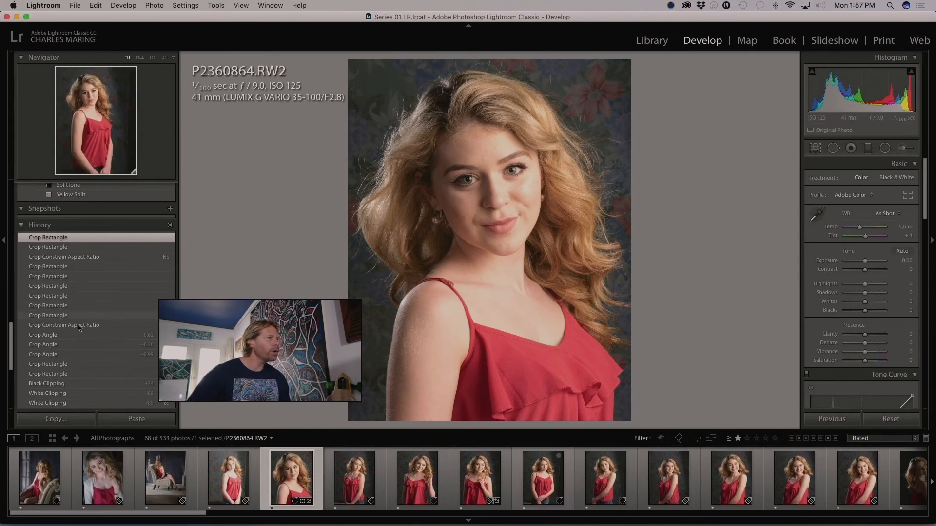
Step: Step back through the edit history via an early crop state and a Highlights adjustment, and restore the original Import state
scroll(78, 341, down, 2)
click(76, 349)
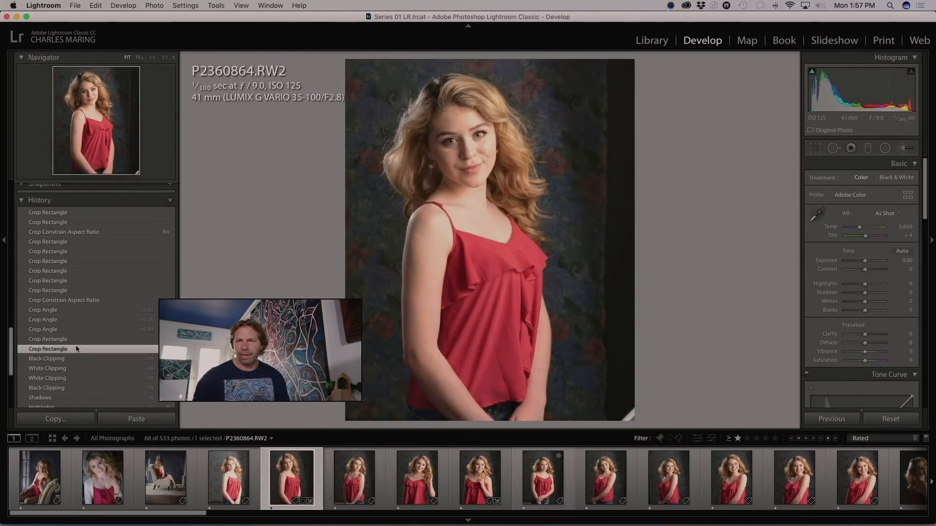
scroll(76, 349, down, 2)
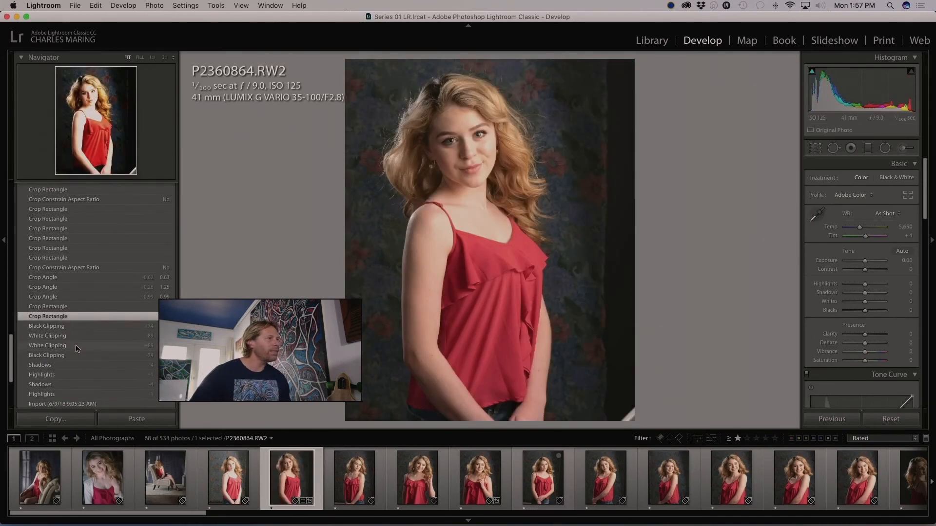
click(76, 376)
scroll(123, 367, down, 3)
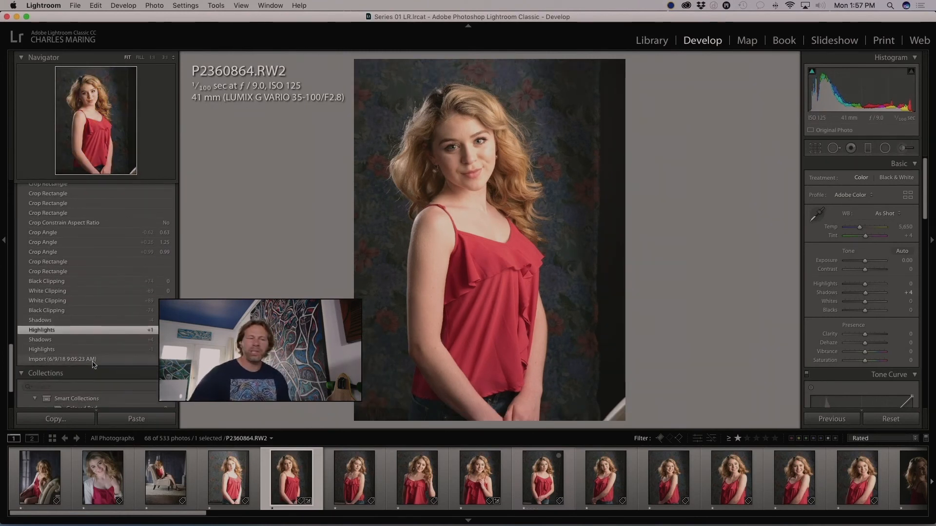
click(93, 360)
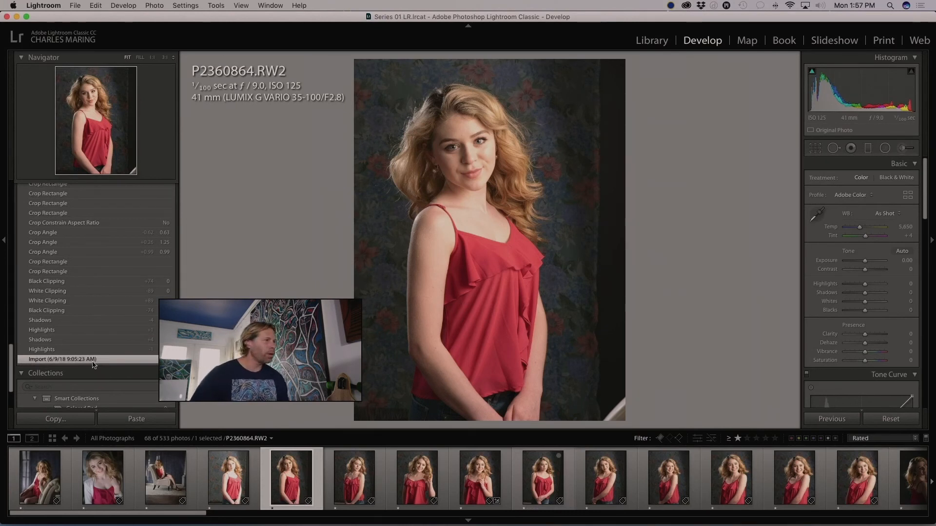
scroll(117, 328, down, 5)
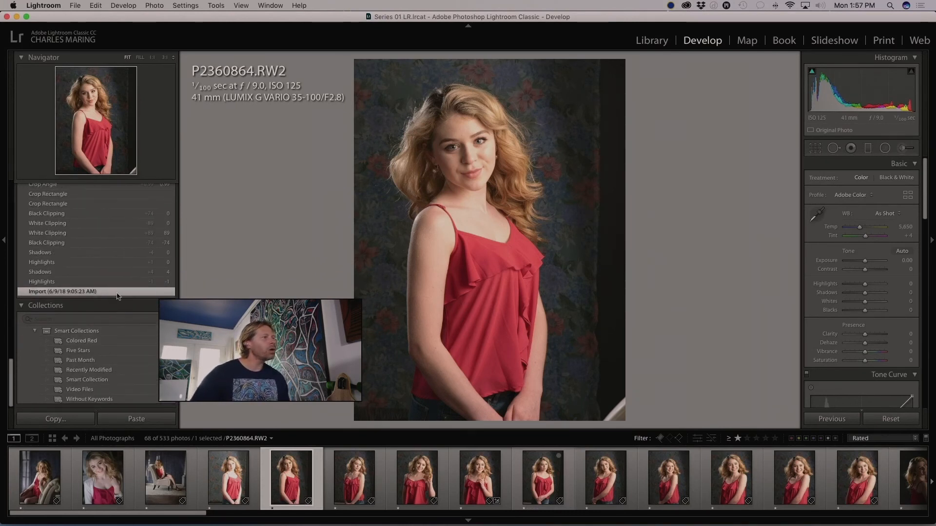